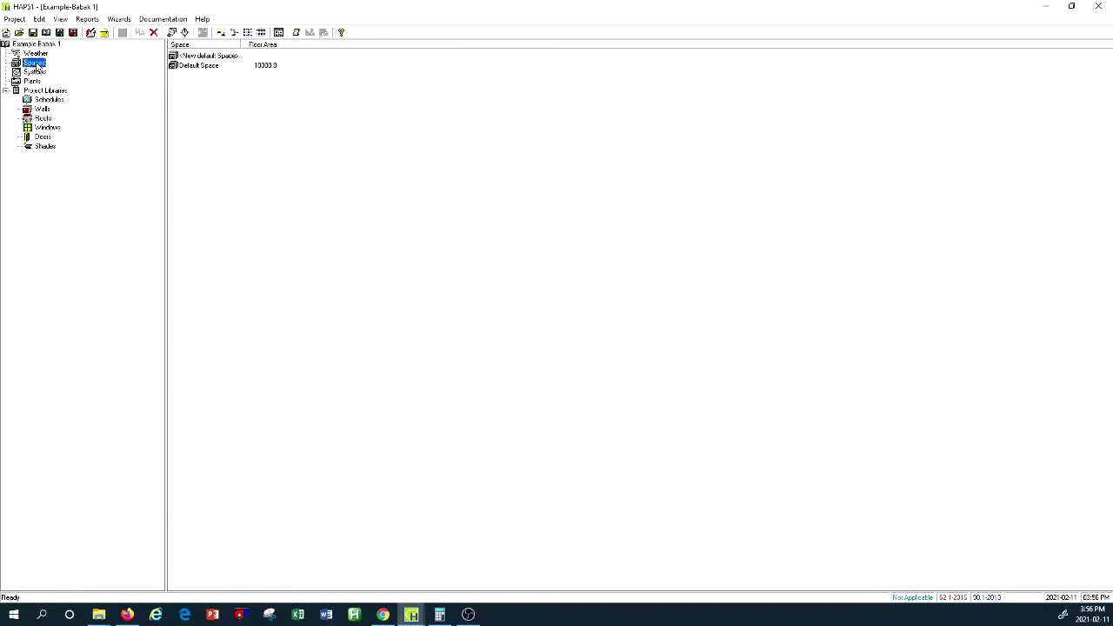
# - Open the Default Space properties and review its general data, internal loads, and walls, windows and doors inputs
pyautogui.moveTo(203, 76)
pyautogui.mouseDown()
pyautogui.moveTo(224, 64)
pyautogui.moveTo(200, 64)
pyautogui.moveTo(213, 70)
pyautogui.mouseUp()
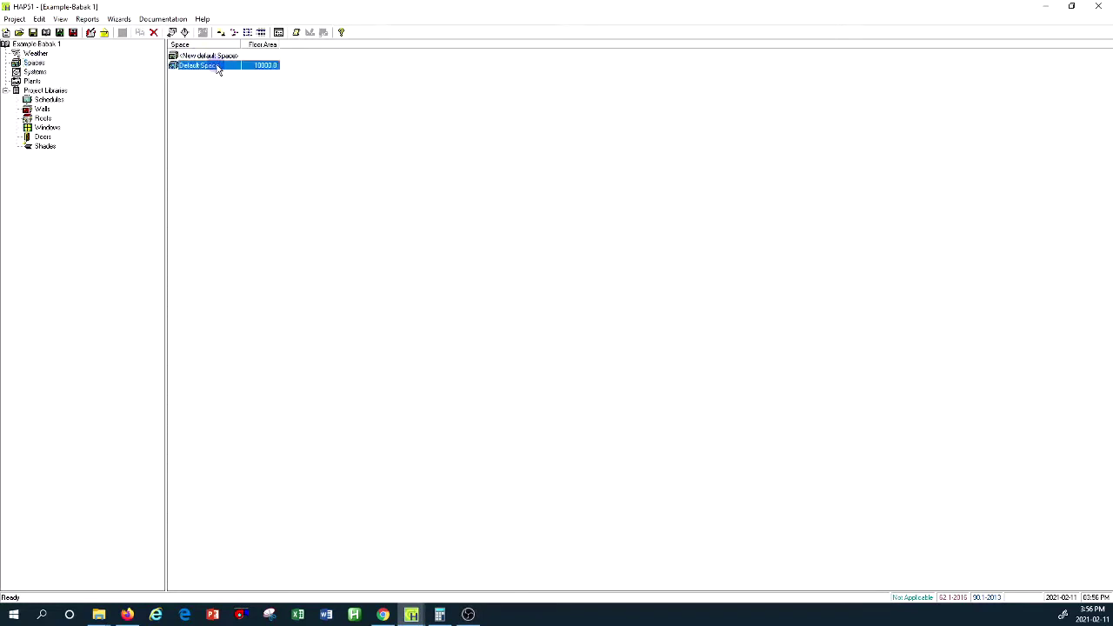
pyautogui.doubleClick(216, 69)
pyautogui.moveTo(535, 210); pyautogui.dragTo(480, 178)
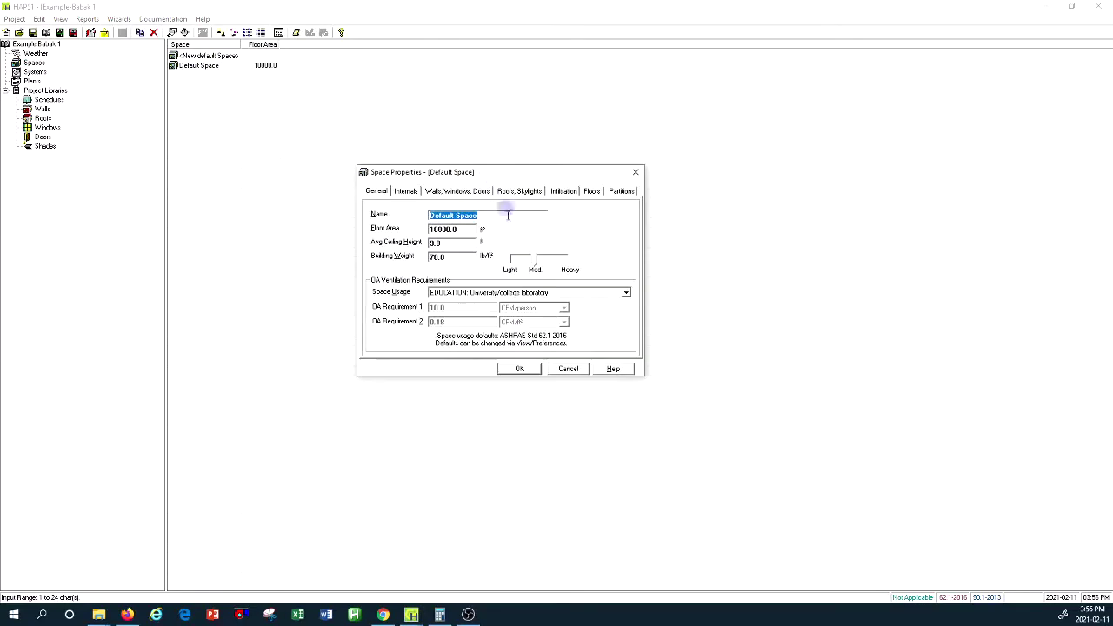
pyautogui.click(405, 191)
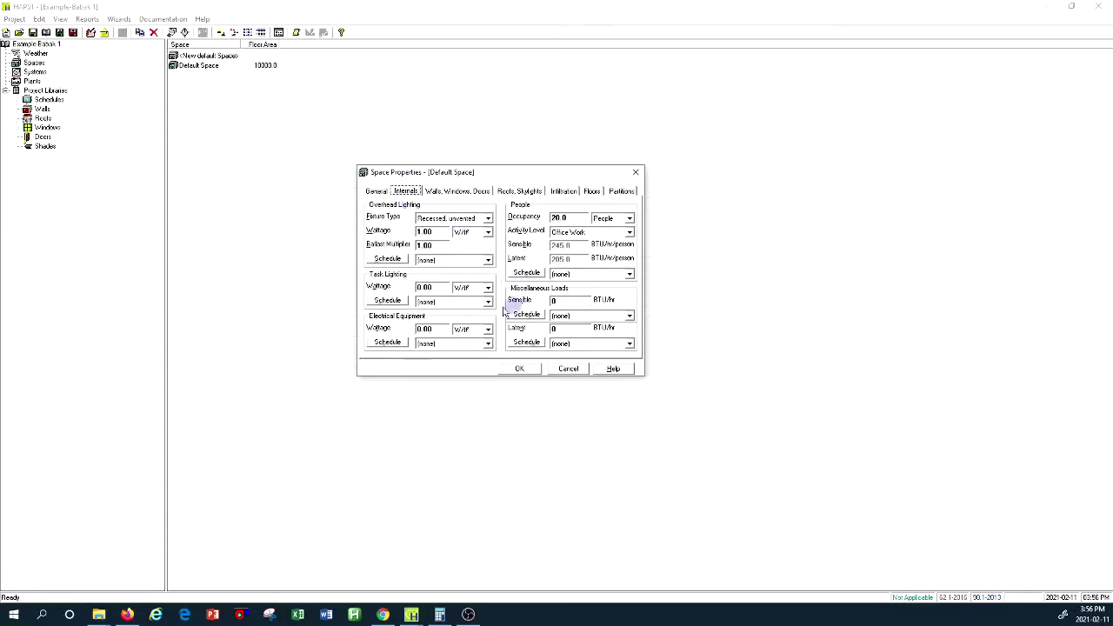
pyautogui.click(471, 192)
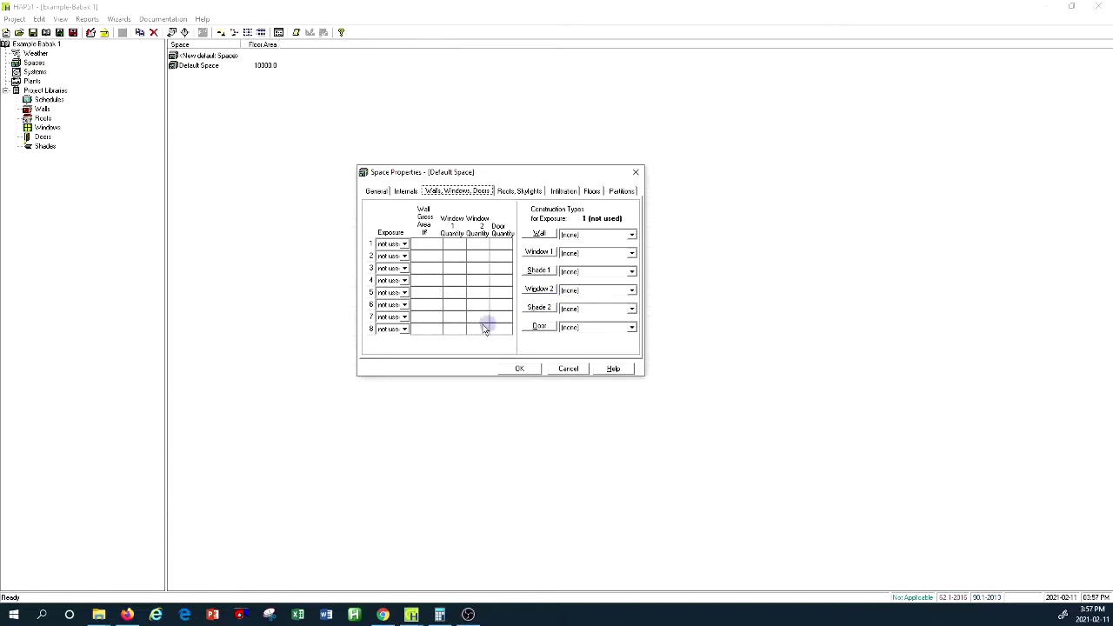
# - Set the first exposure of the space to N
pyautogui.click(404, 244)
pyautogui.click(404, 244)
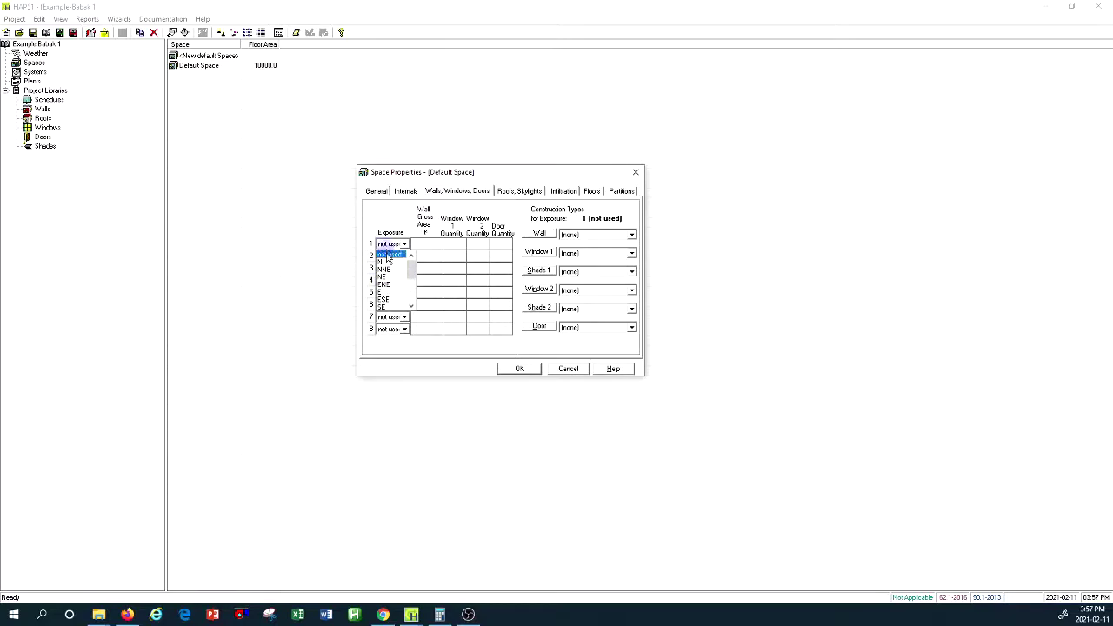
pyautogui.moveTo(411, 276)
pyautogui.mouseDown()
pyautogui.moveTo(403, 296)
pyautogui.moveTo(408, 270)
pyautogui.mouseUp()
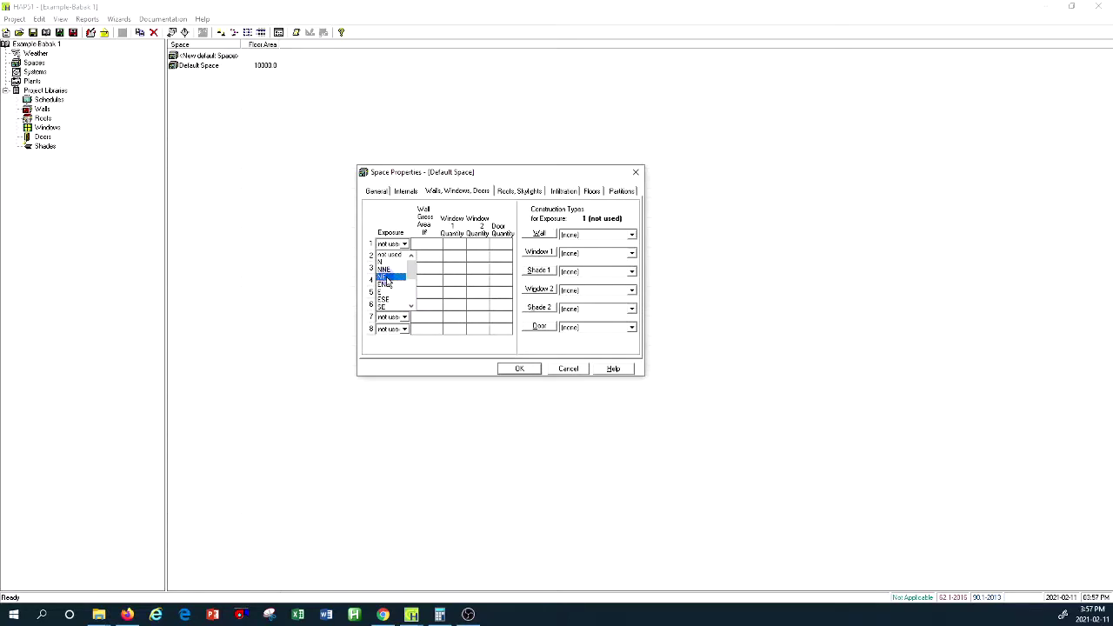
pyautogui.click(387, 278)
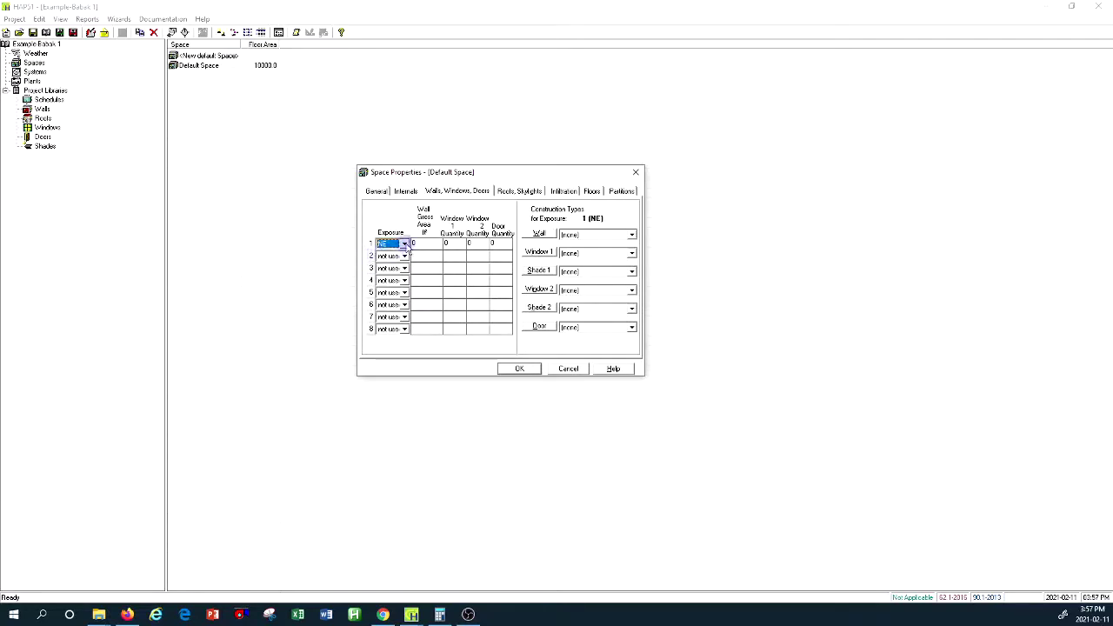
pyautogui.click(405, 244)
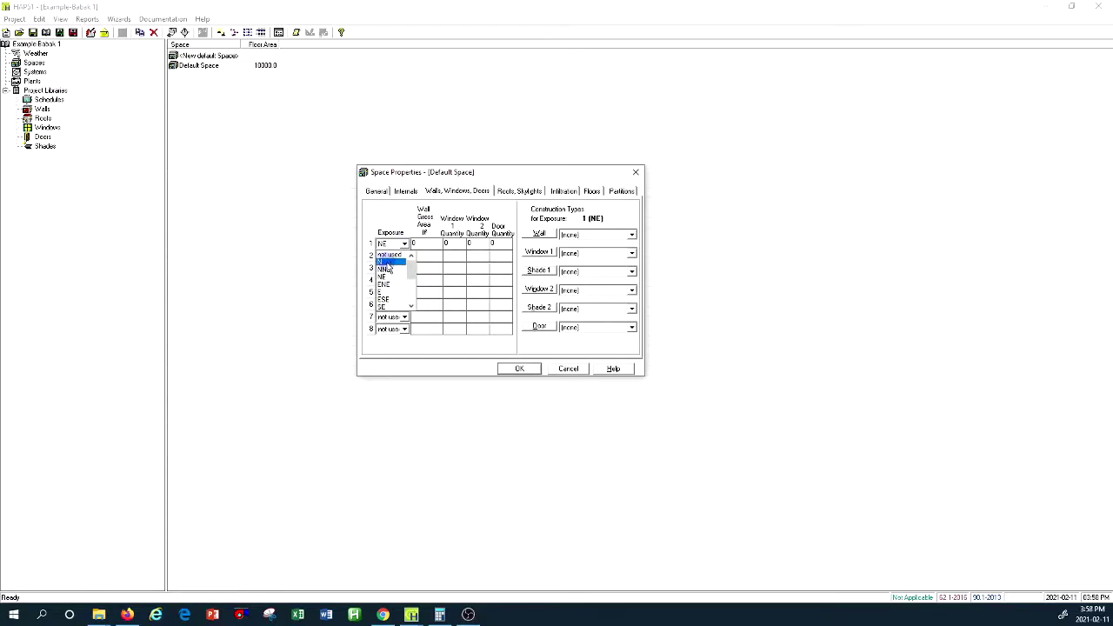
pyautogui.click(387, 262)
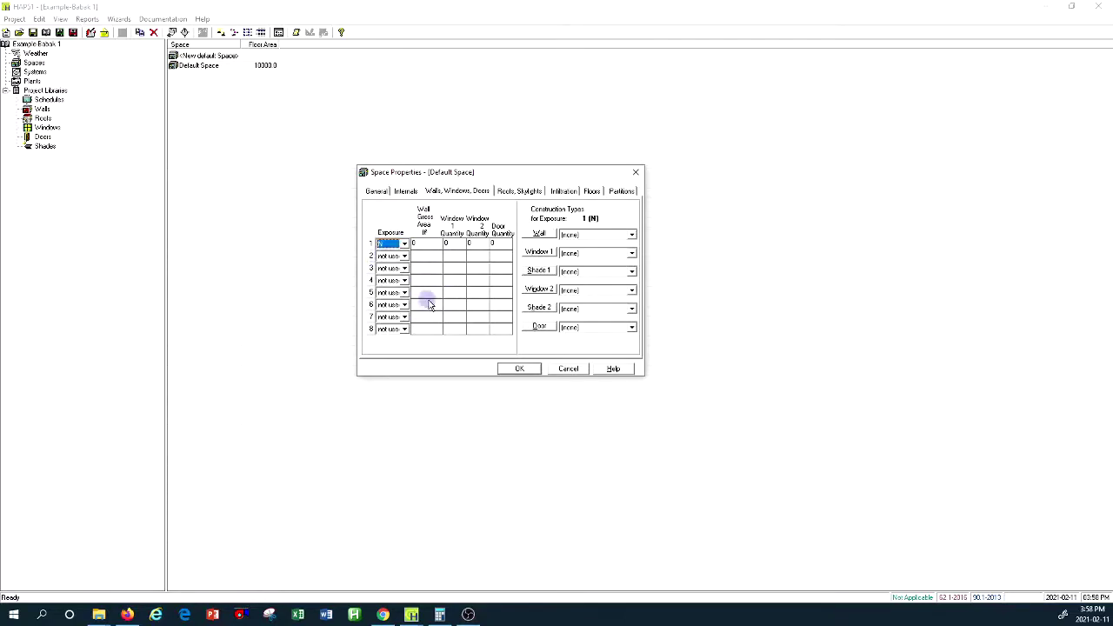
# - Give the north exposure a wall gross area of 1000 ft² and a Window 1 quantity of 2
pyautogui.click(426, 244)
pyautogui.click(476, 244)
pyautogui.click(463, 243)
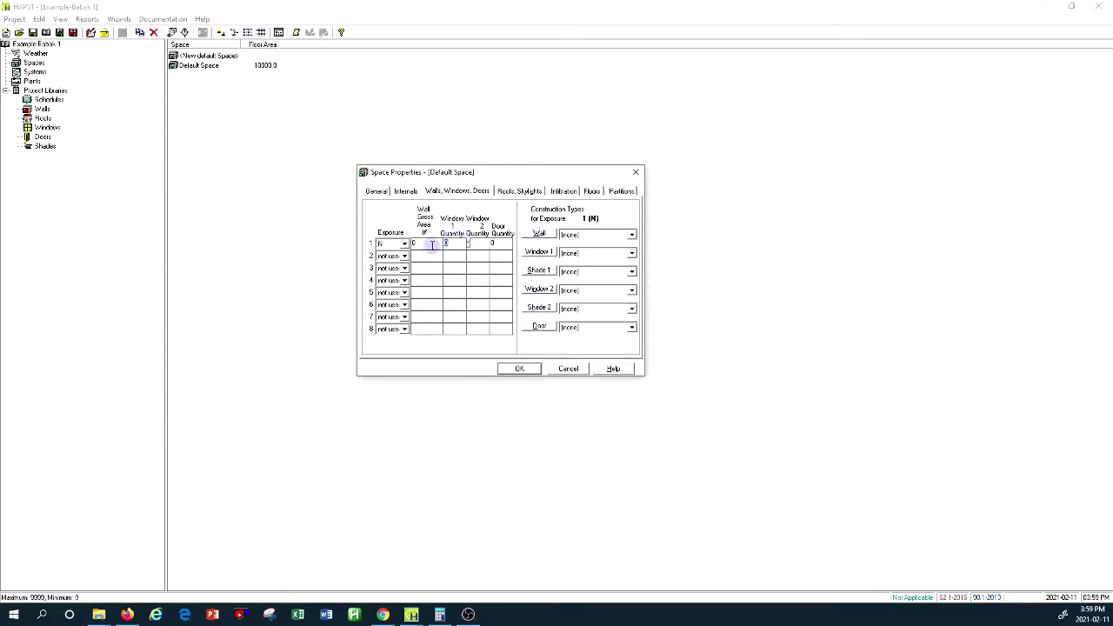
pyautogui.click(431, 245)
pyautogui.write('1000')
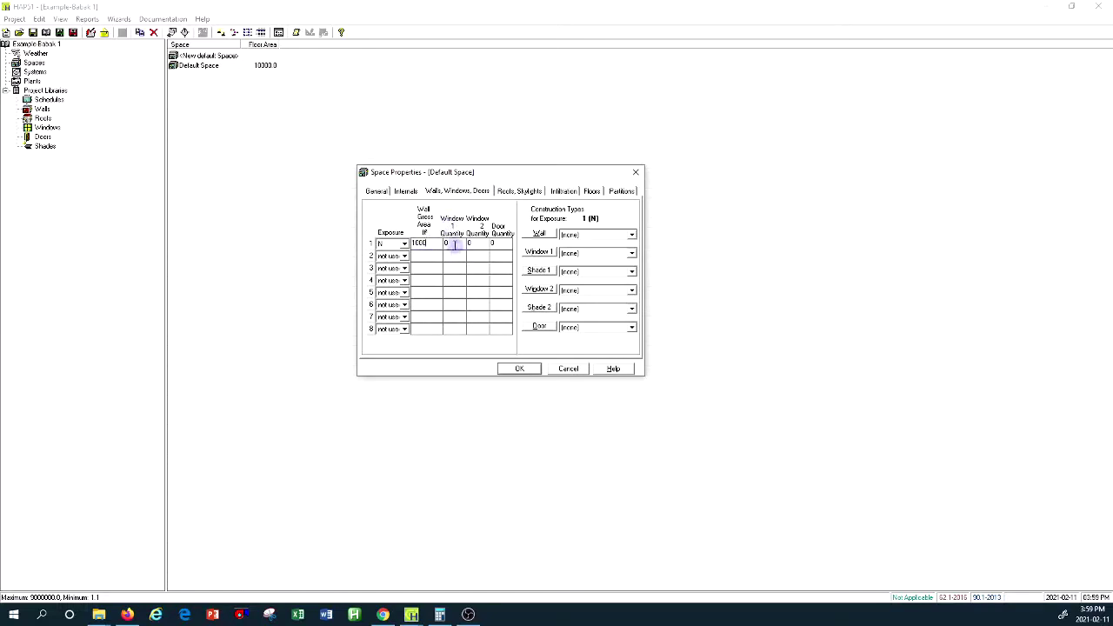
pyautogui.click(453, 244)
pyautogui.write('1')
pyautogui.click(449, 243)
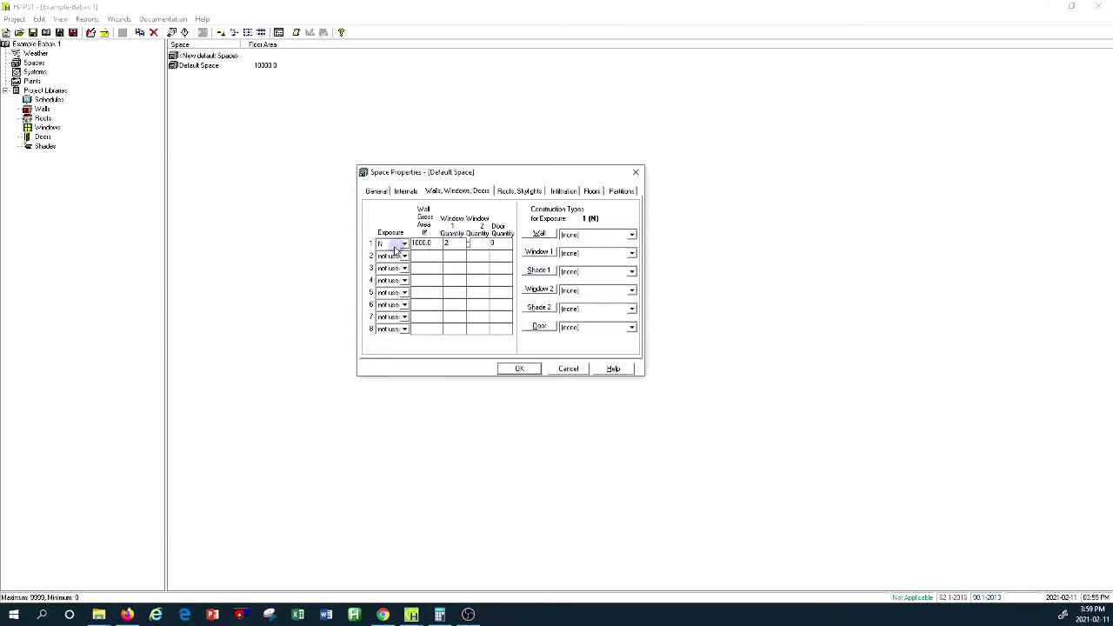
# - Check which Window 1 construction types are available for the north exposure
pyautogui.click(453, 222)
pyautogui.click(632, 254)
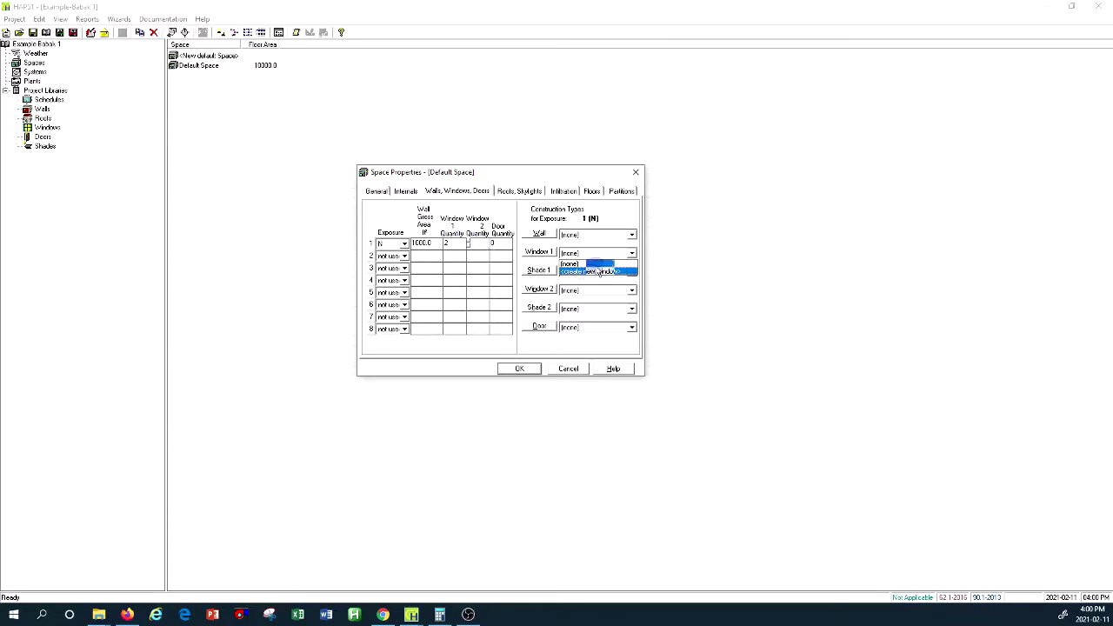
pyautogui.click(538, 253)
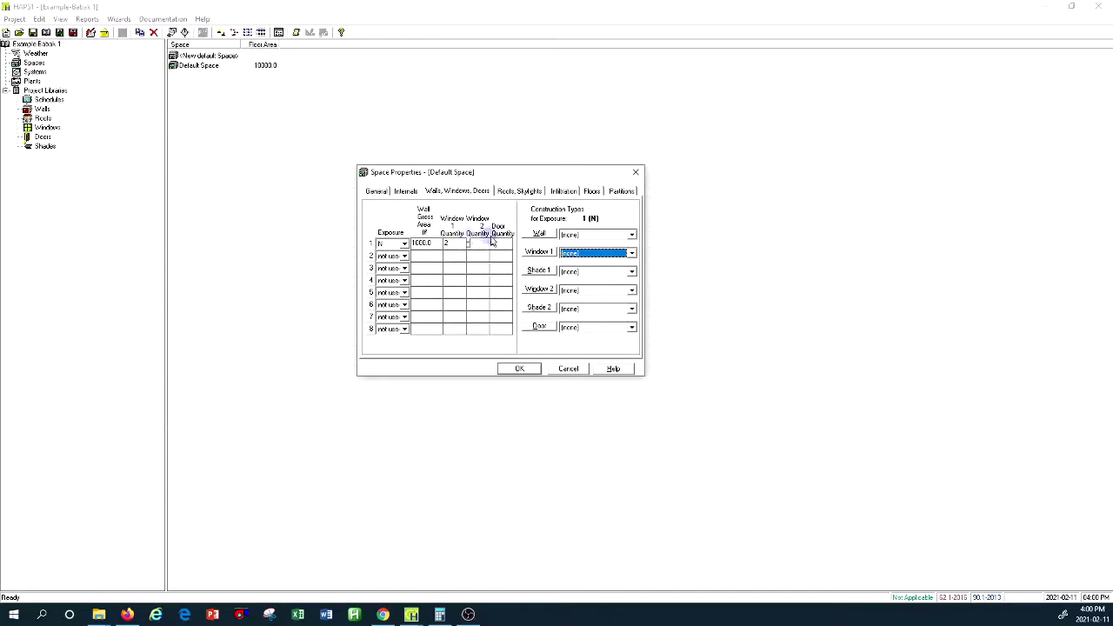
# - Set the second exposure to E with a wall gross area of 1000 ft²
pyautogui.click(404, 256)
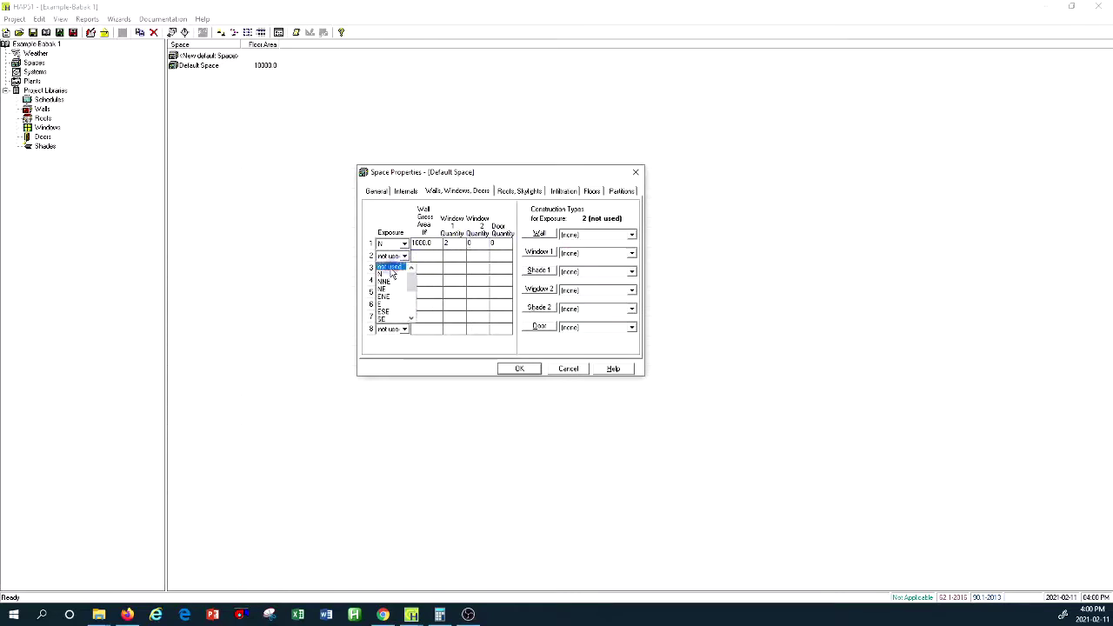
pyautogui.click(387, 303)
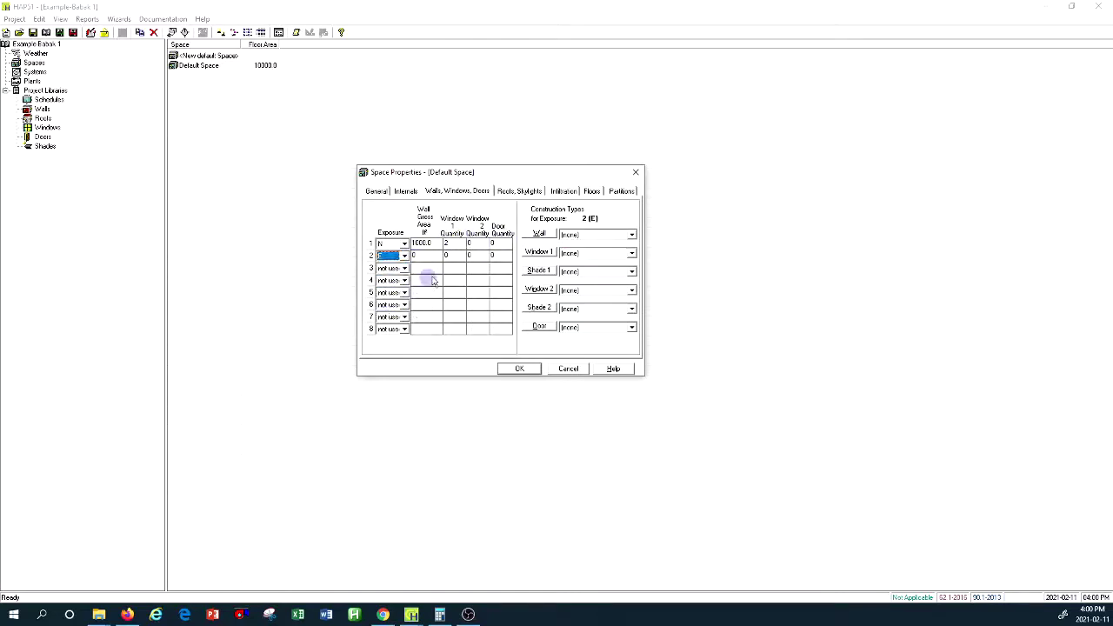
pyautogui.click(420, 254)
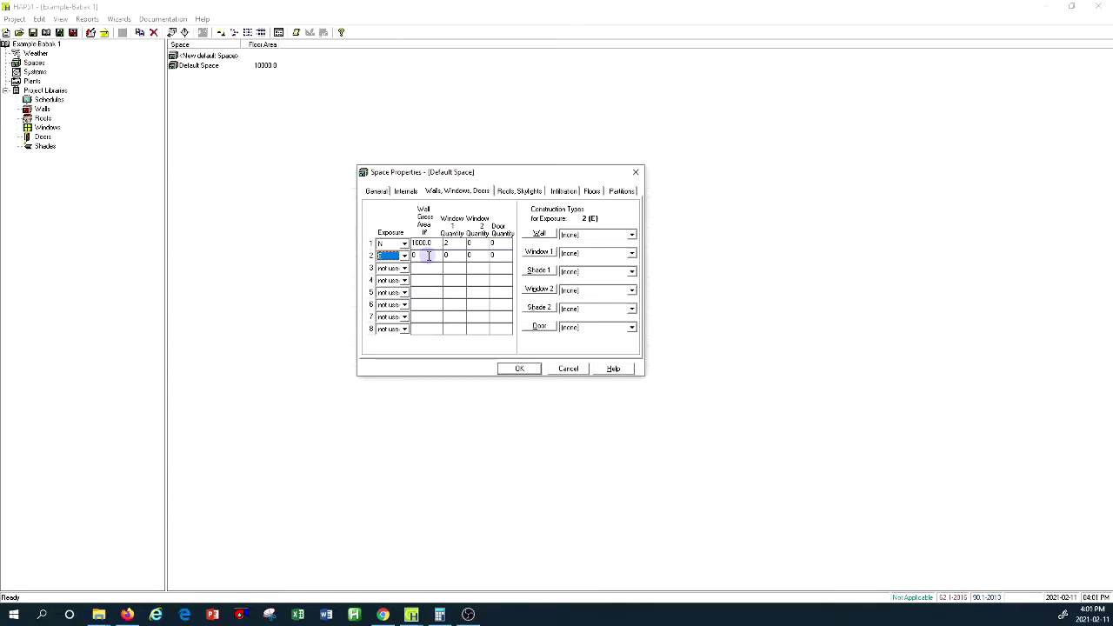
pyautogui.click(492, 257)
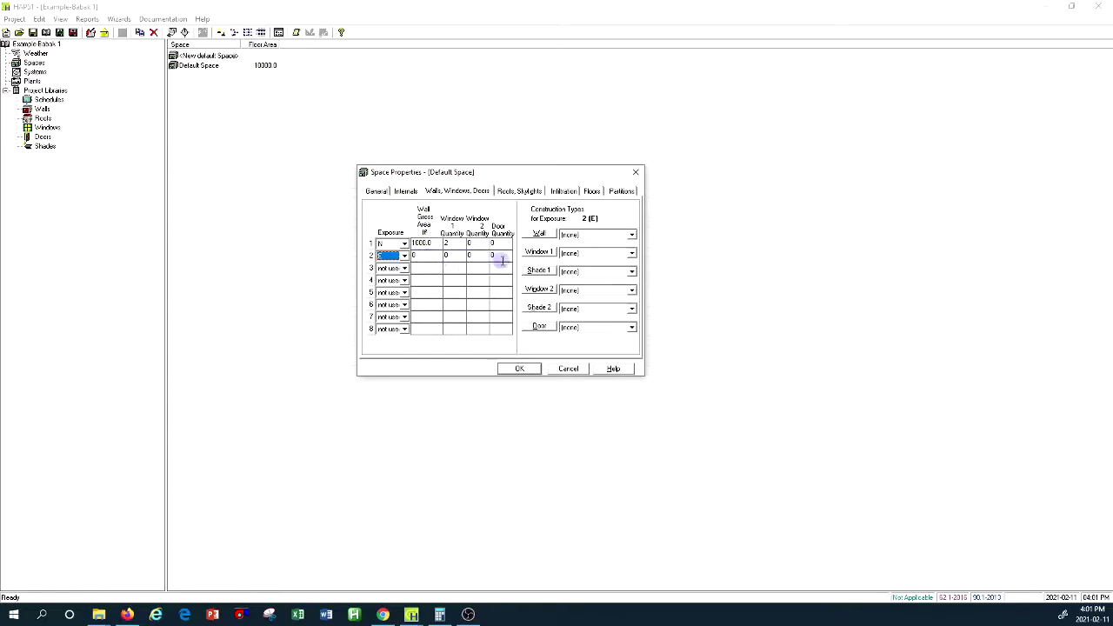
pyautogui.click(429, 254)
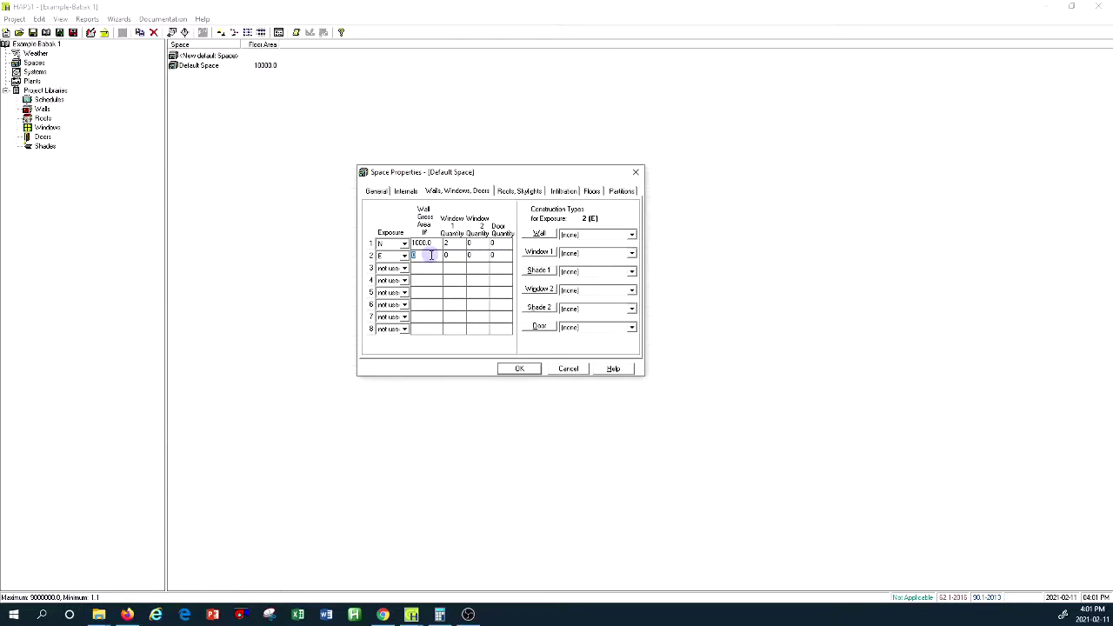
pyautogui.click(453, 254)
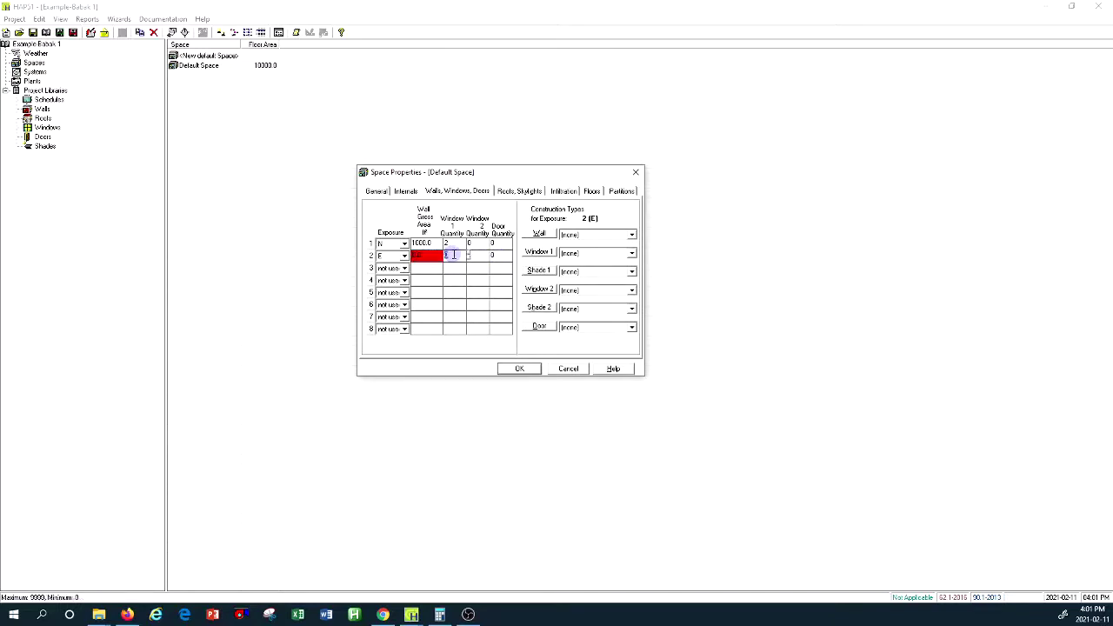
pyautogui.click(431, 255)
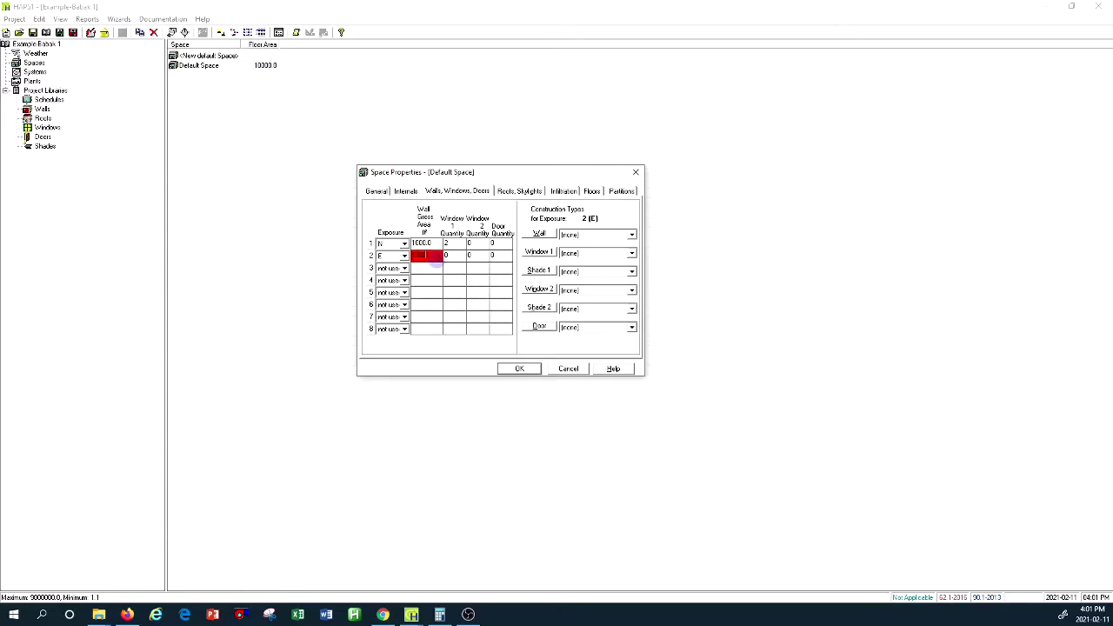
pyautogui.write('1000')
pyautogui.click(457, 255)
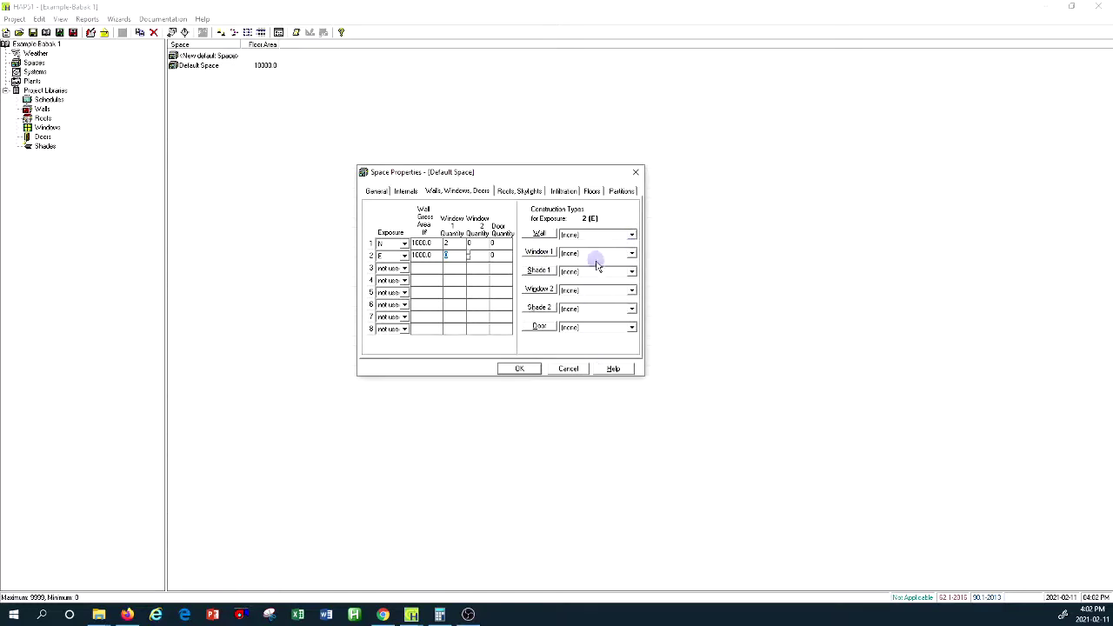
# - Try to save the space properties, and close them without keeping the changes
pyautogui.click(443, 190)
pyautogui.click(485, 287)
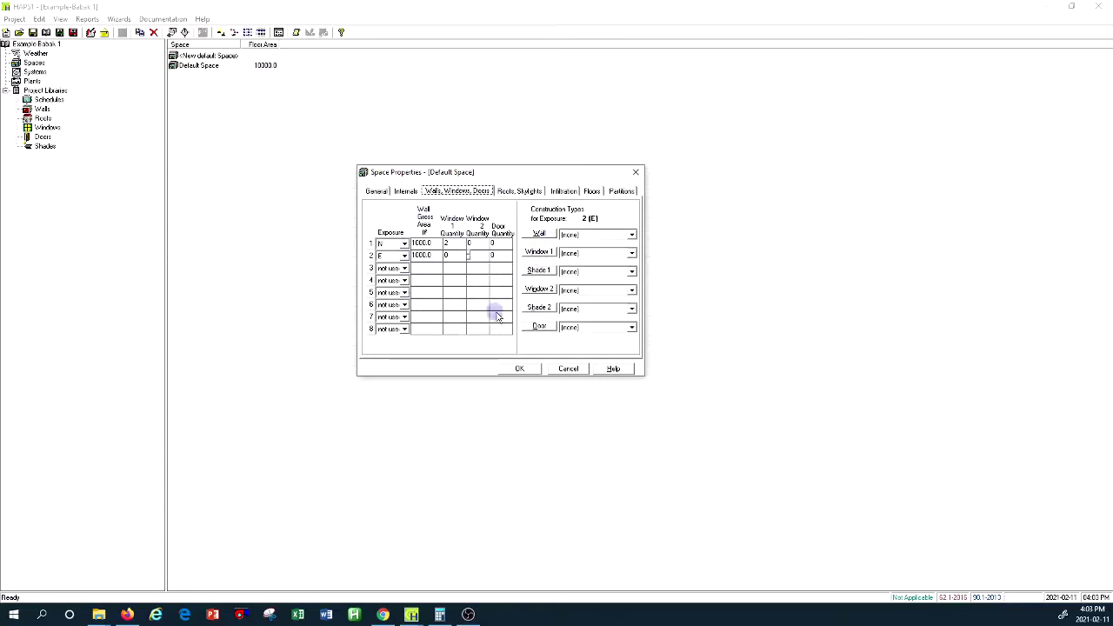
pyautogui.click(528, 370)
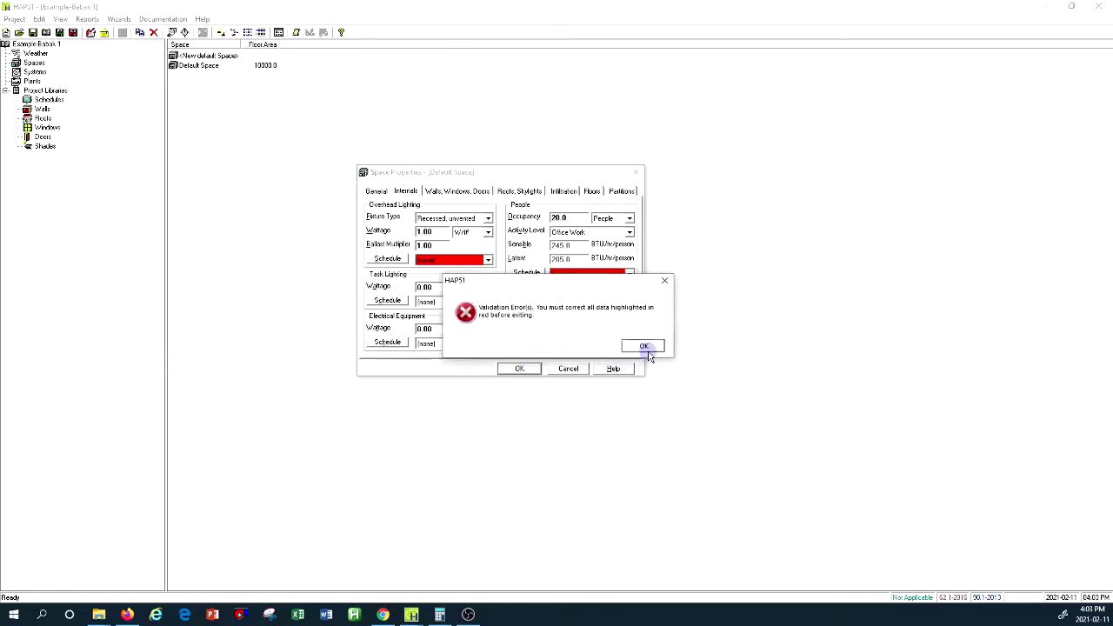
pyautogui.click(644, 346)
pyautogui.click(568, 369)
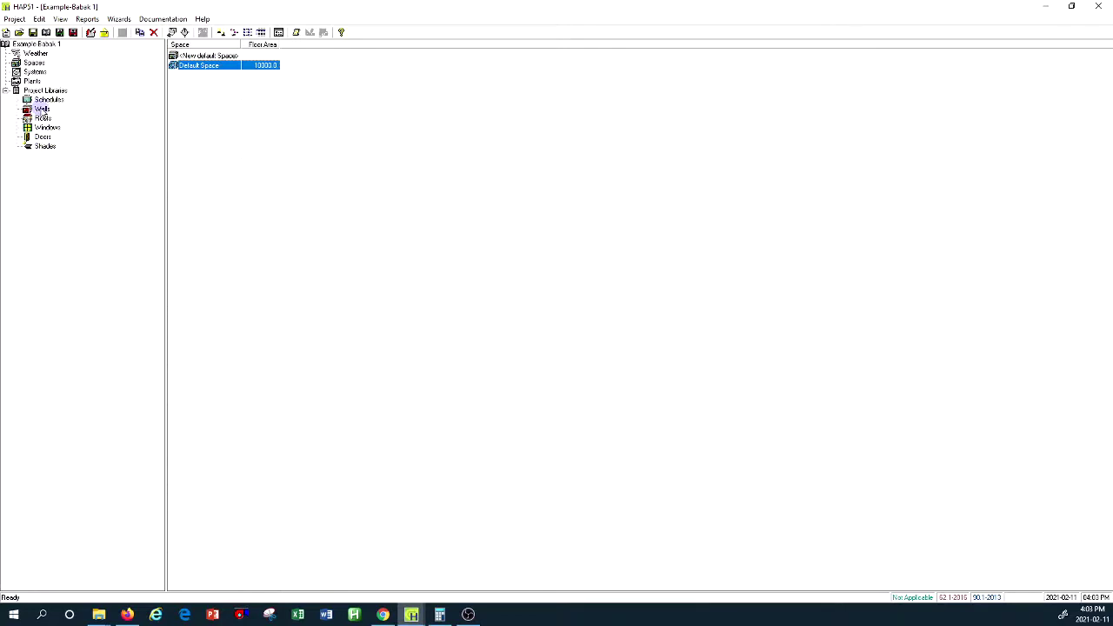
# - Start a new default wall in the project's wall library and open its properties
pyautogui.rightClick(40, 110)
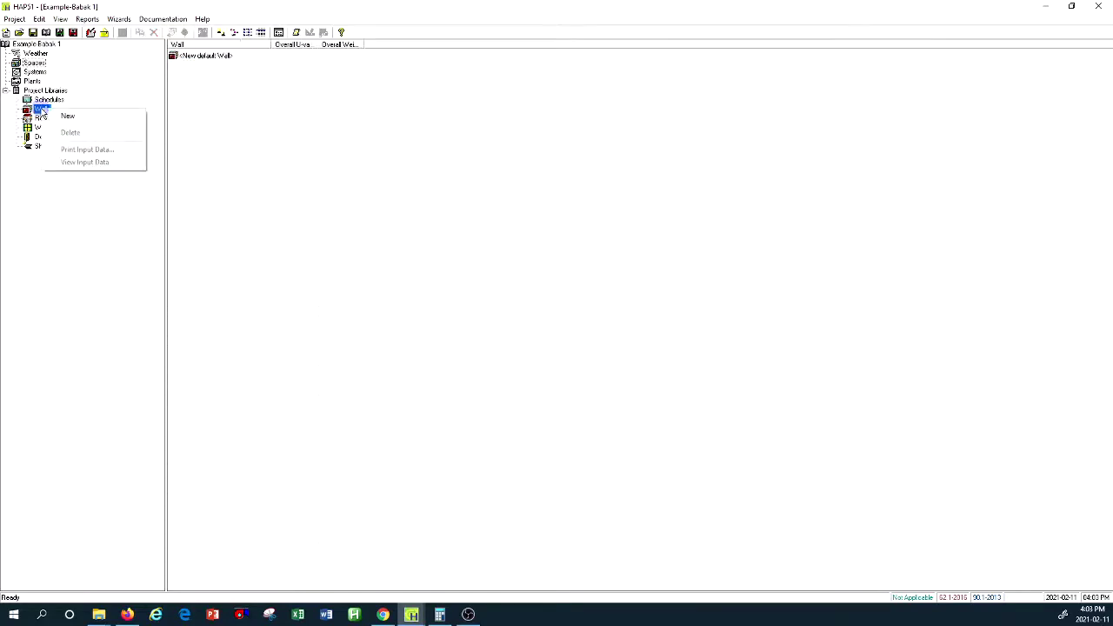
pyautogui.click(217, 56)
pyautogui.click(216, 56)
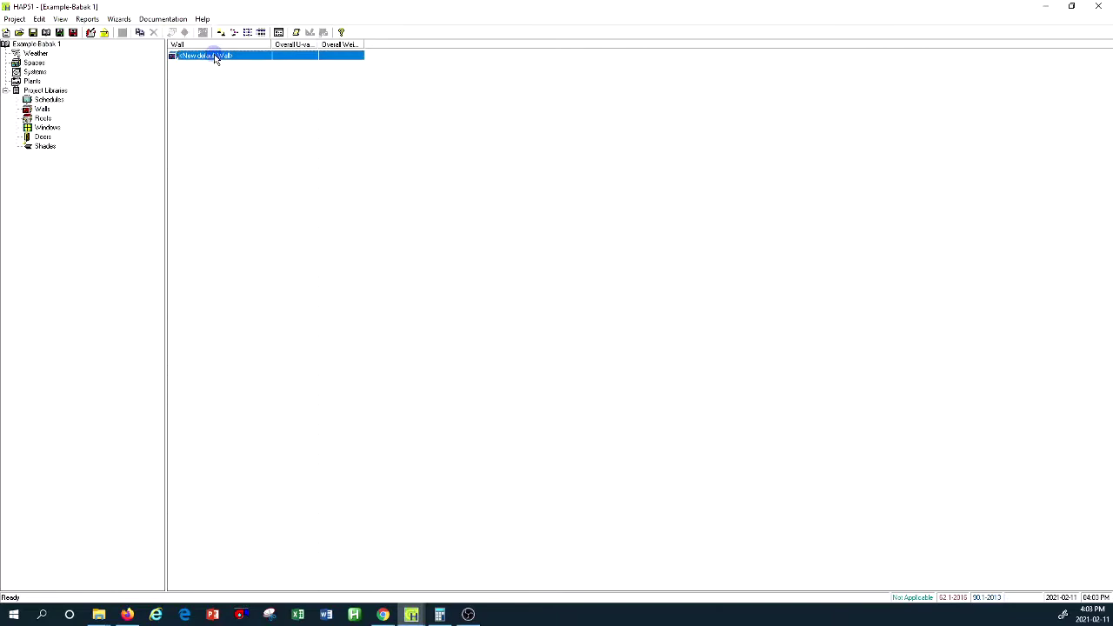
pyautogui.rightClick(215, 57)
pyautogui.doubleClick(198, 58)
pyautogui.moveTo(613, 207); pyautogui.dragTo(565, 172)
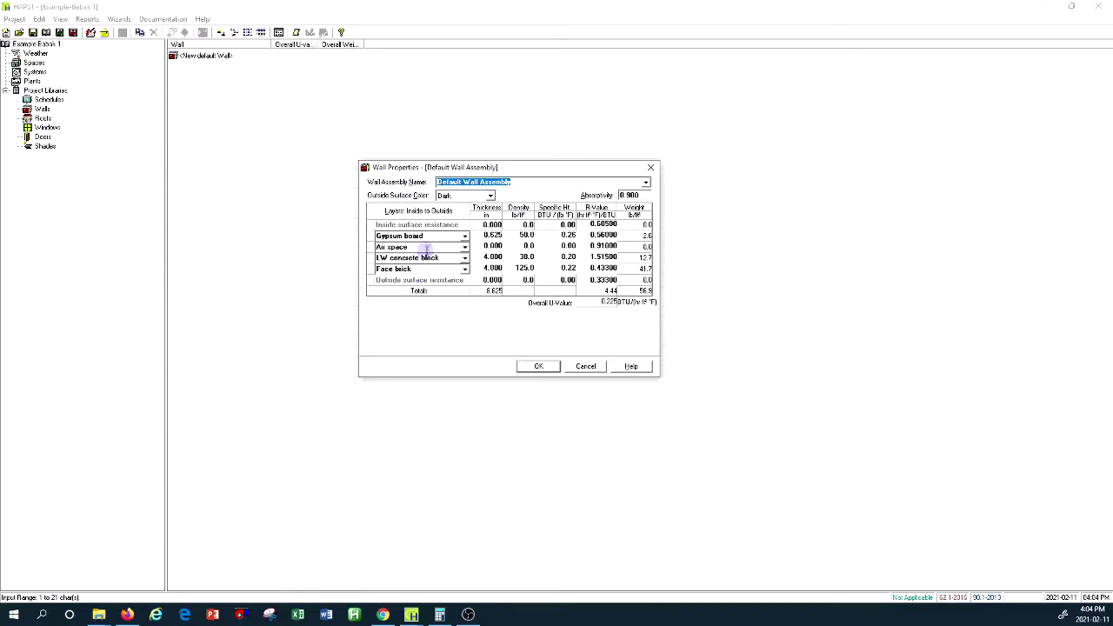
# - Review the material choices for the gypsum board layer and the wall's outside surface absorptivity
pyautogui.click(465, 238)
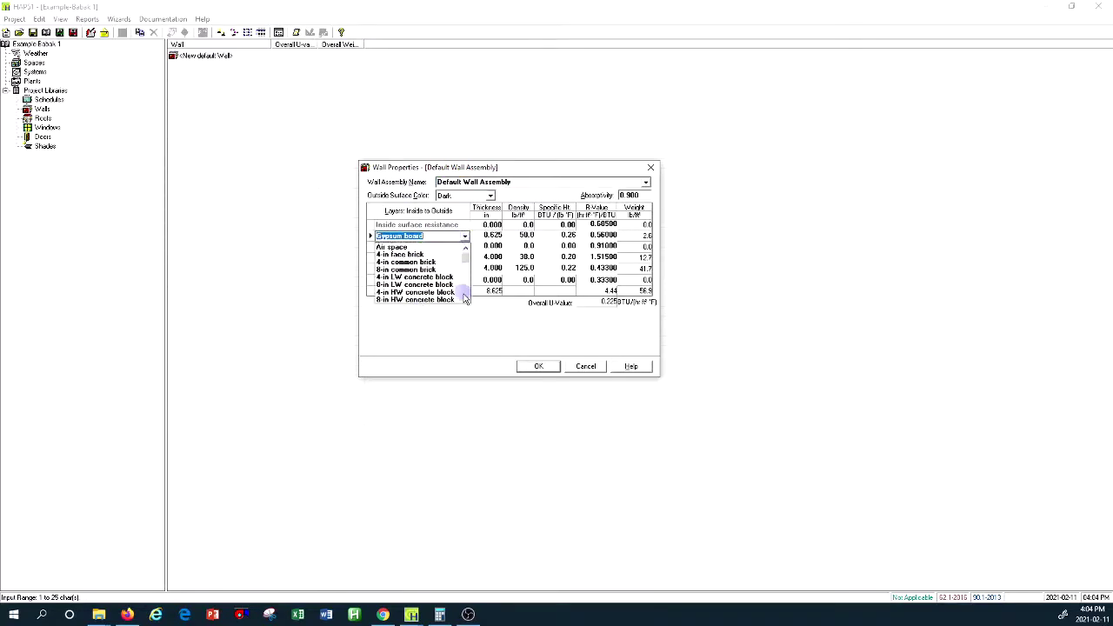
pyautogui.click(455, 324)
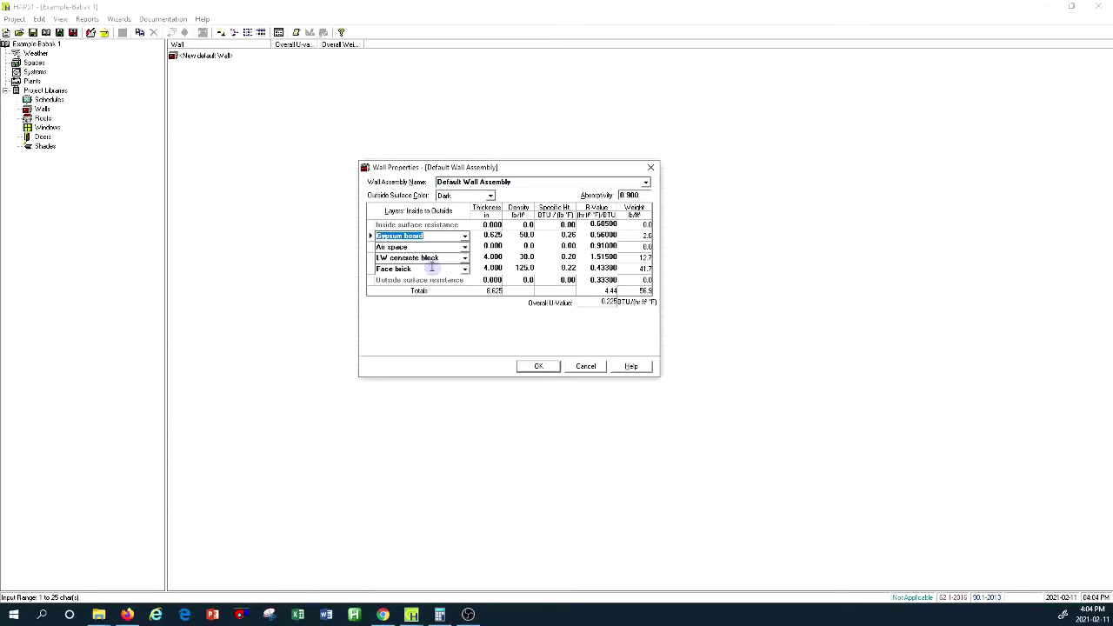
pyautogui.click(466, 238)
pyautogui.doubleClick(629, 195)
pyautogui.doubleClick(632, 195)
pyautogui.click(467, 202)
# - Insert a new layer between the inside surface resistance and the gypsum board, and look through its material choices
pyautogui.rightClick(369, 238)
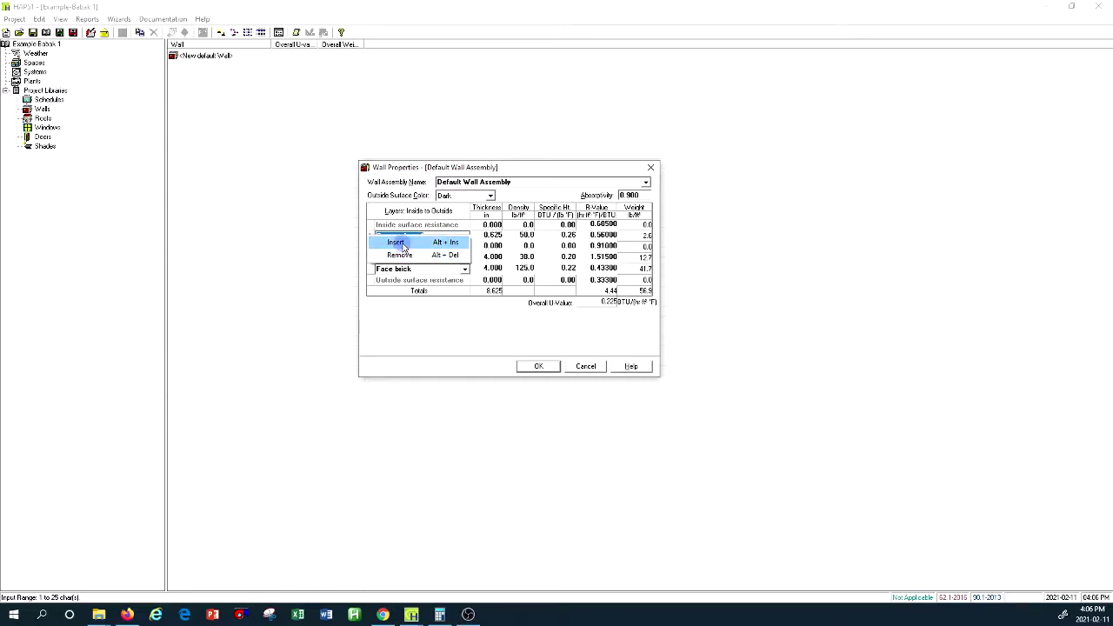
pyautogui.click(397, 242)
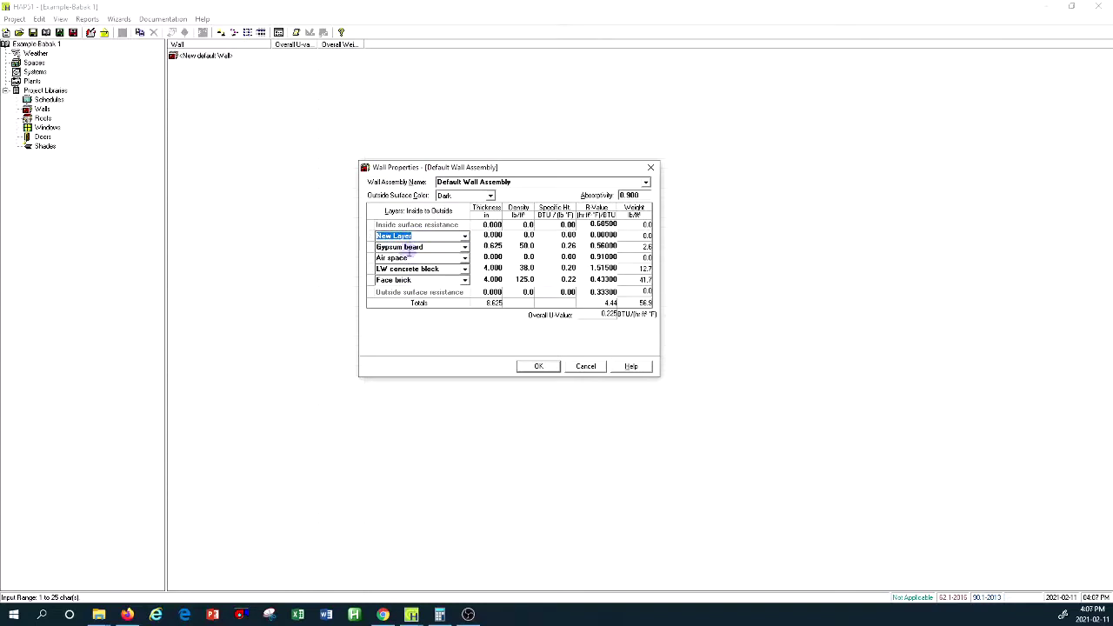
pyautogui.click(465, 238)
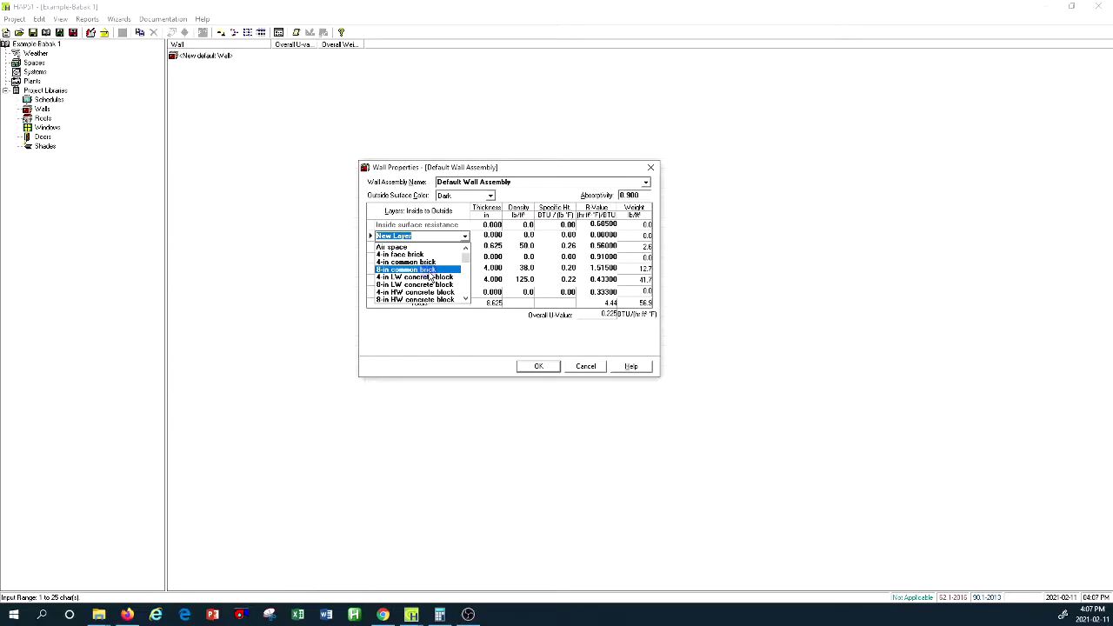
pyautogui.press('Escape')
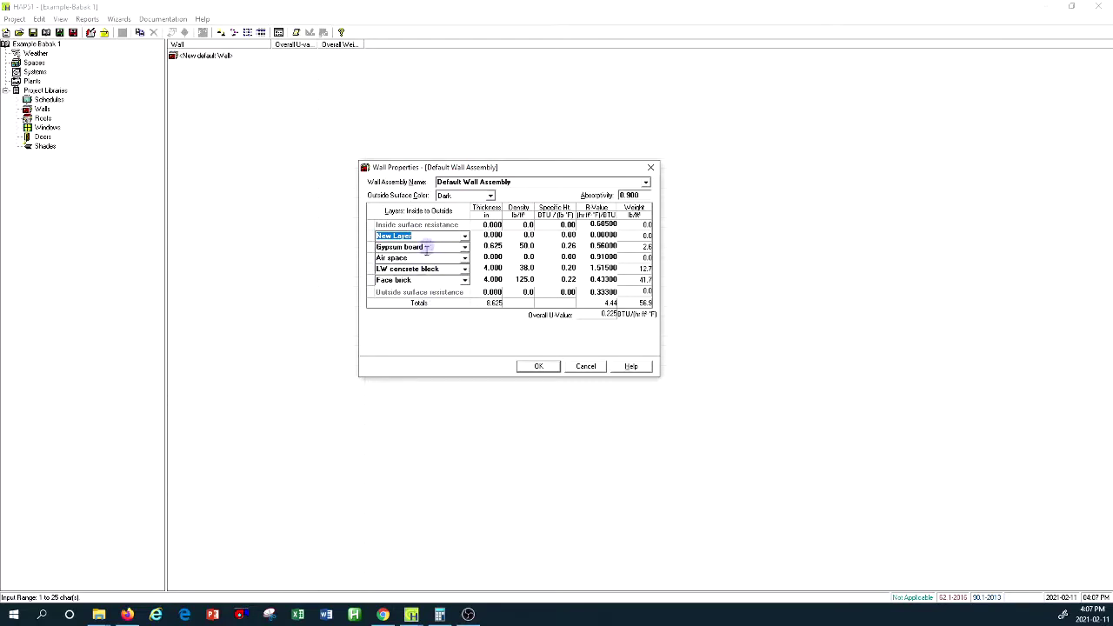
# - Name the wall assembly Wall Type-2 and try to save it with the new empty layer still in place
pyautogui.click(424, 269)
pyautogui.click(514, 183)
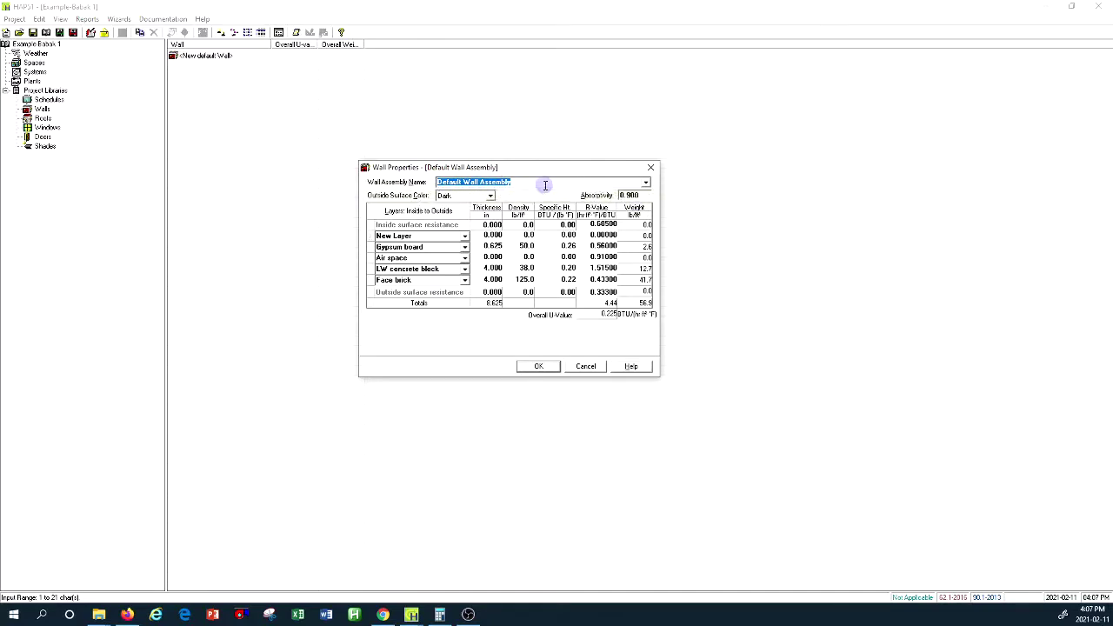
pyautogui.write('Wall Type-2')
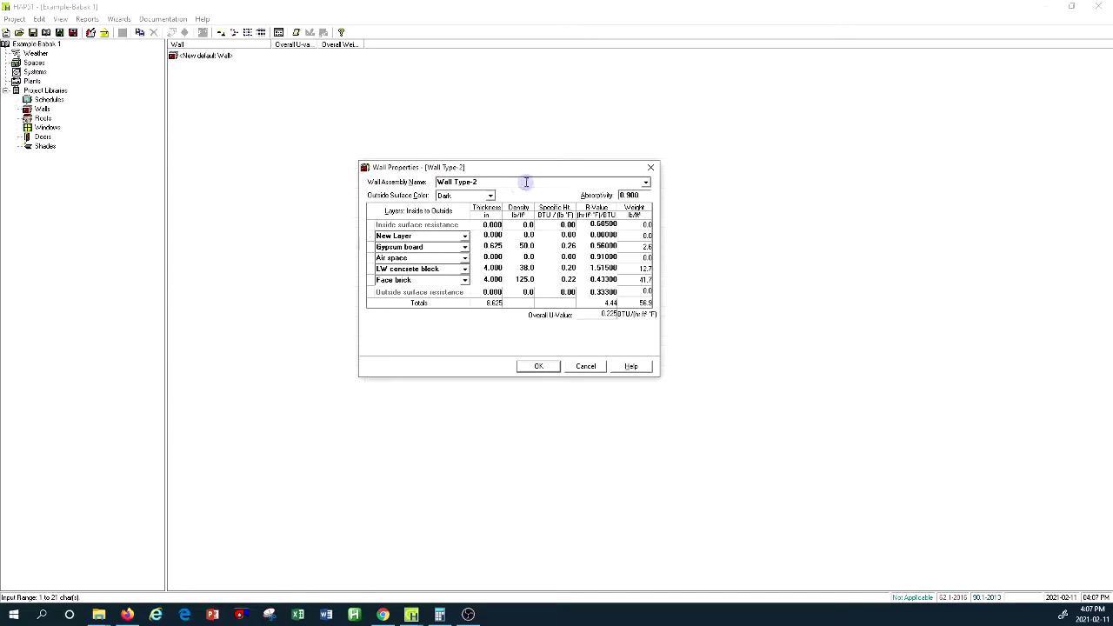
pyautogui.click(541, 366)
pyautogui.click(556, 366)
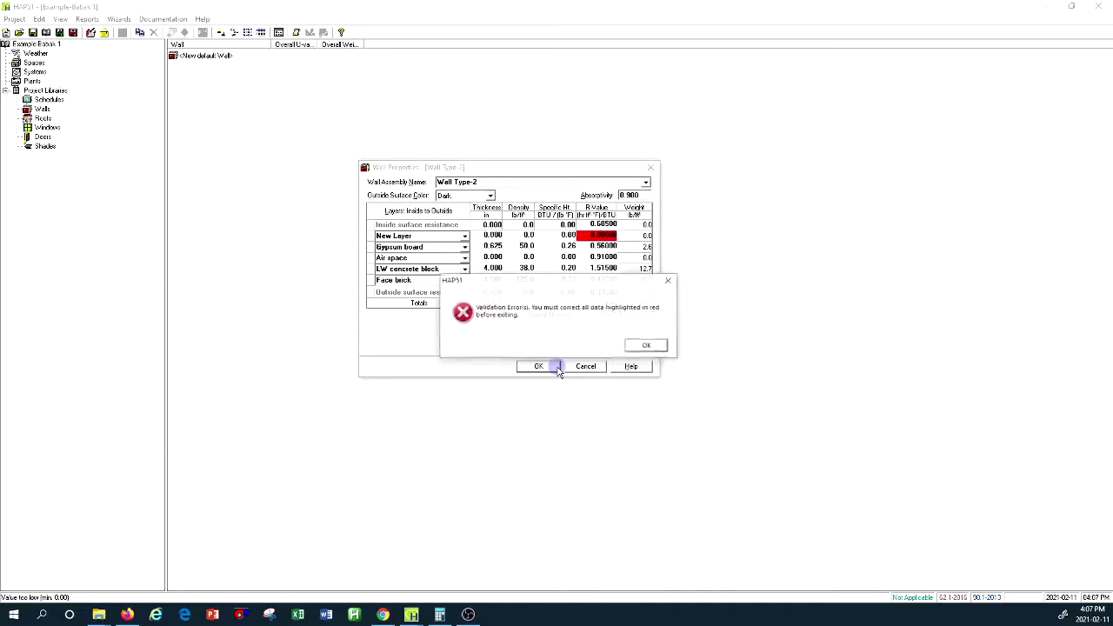
pyautogui.click(643, 345)
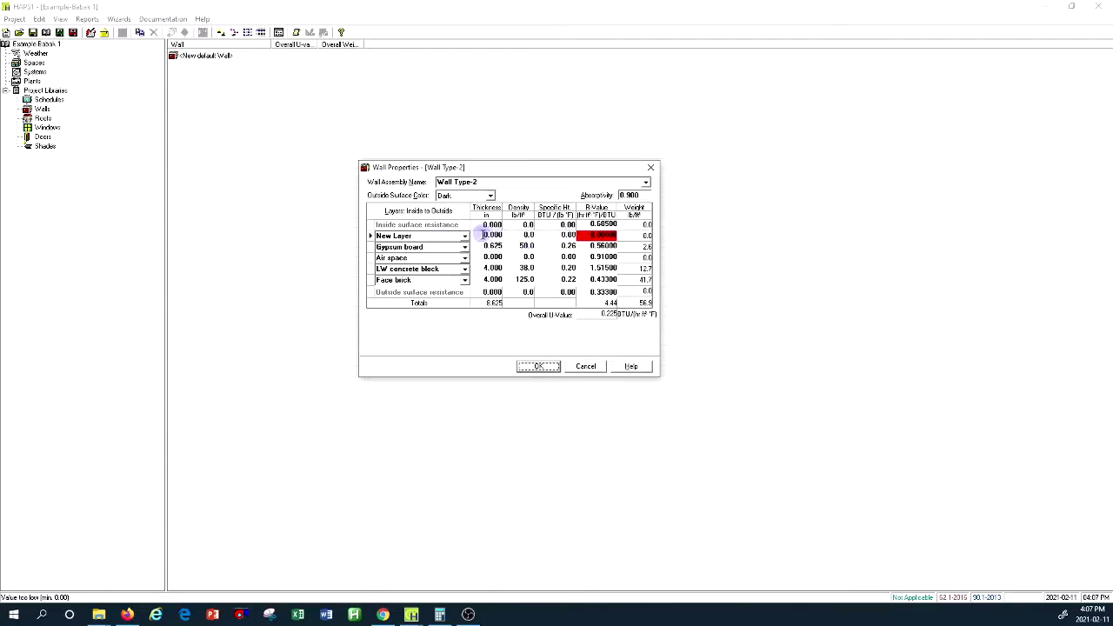
# - Delete the new empty layer above the gypsum board and save the Wall Type-2 assembly
pyautogui.click(496, 235)
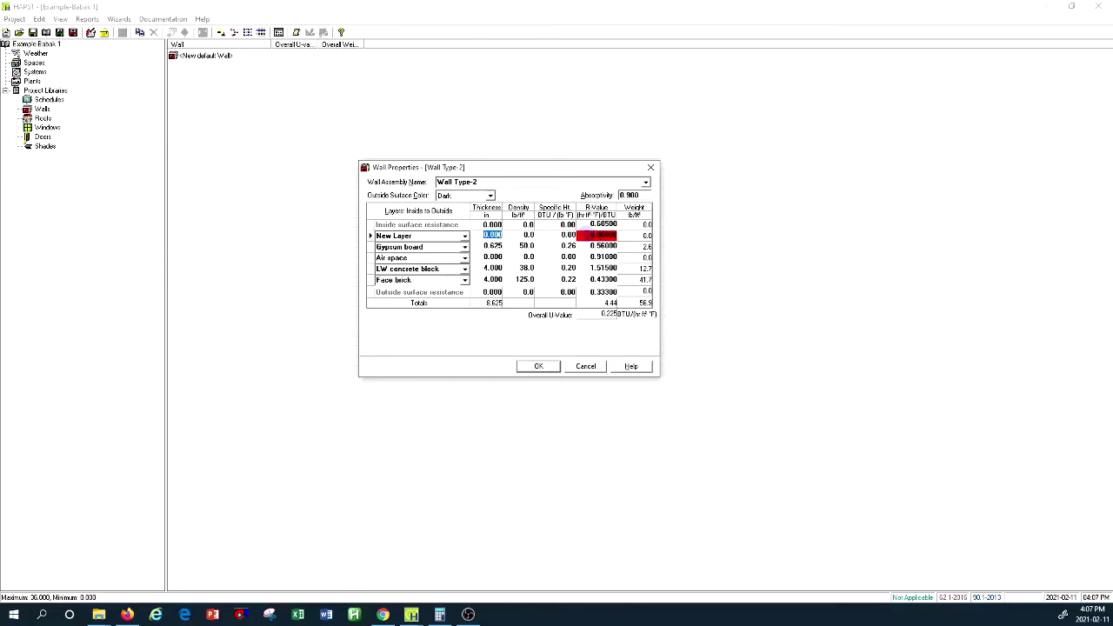
pyautogui.click(372, 235)
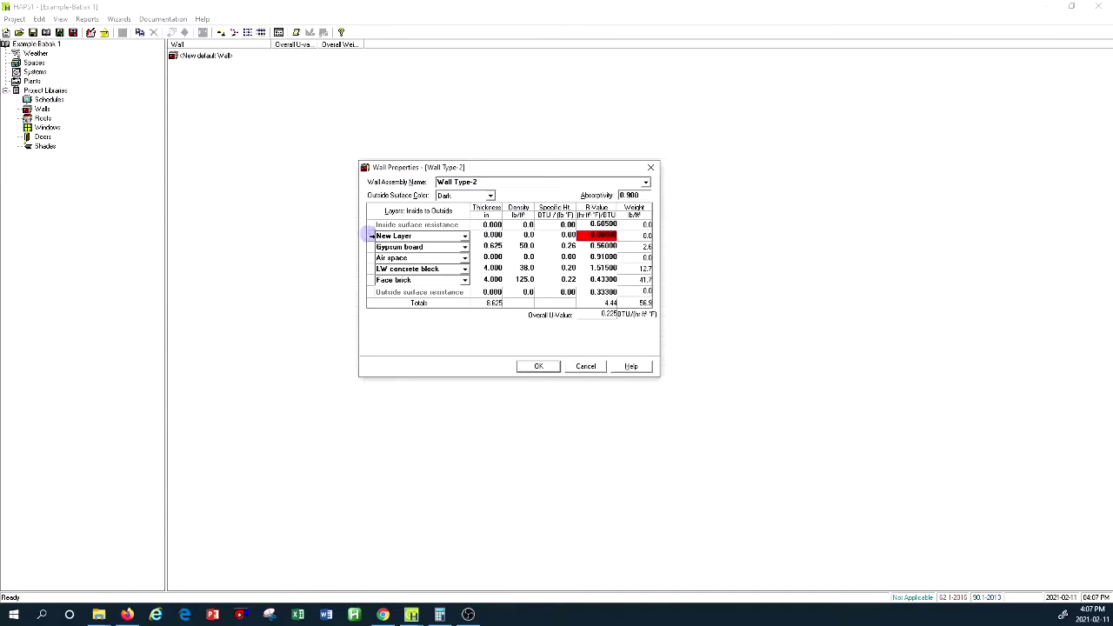
pyautogui.rightClick(368, 235)
pyautogui.click(382, 252)
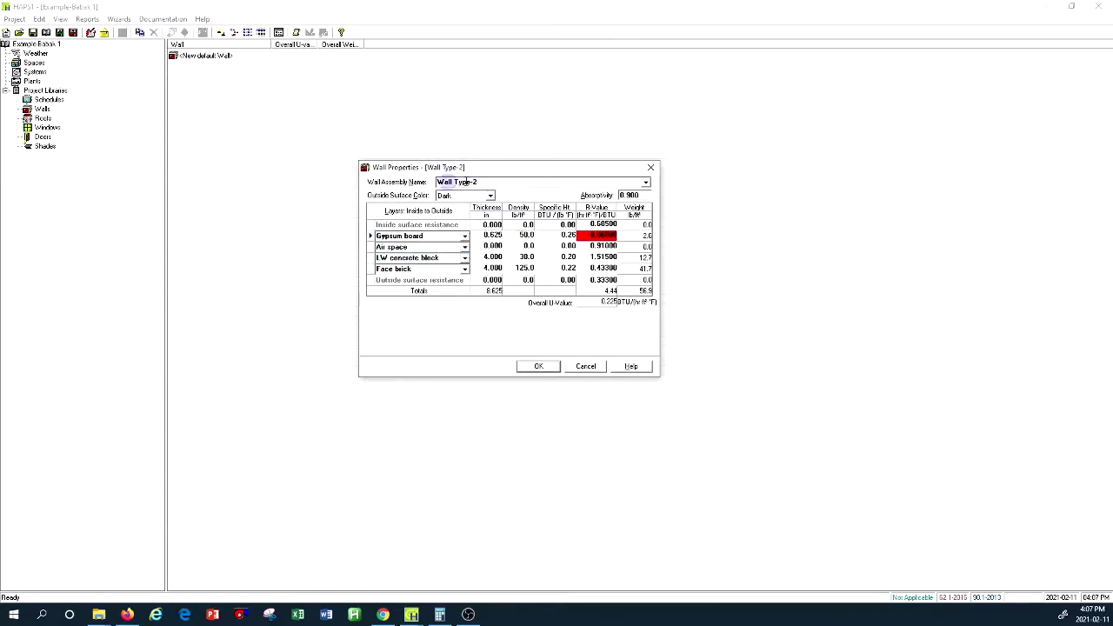
pyautogui.click(454, 182)
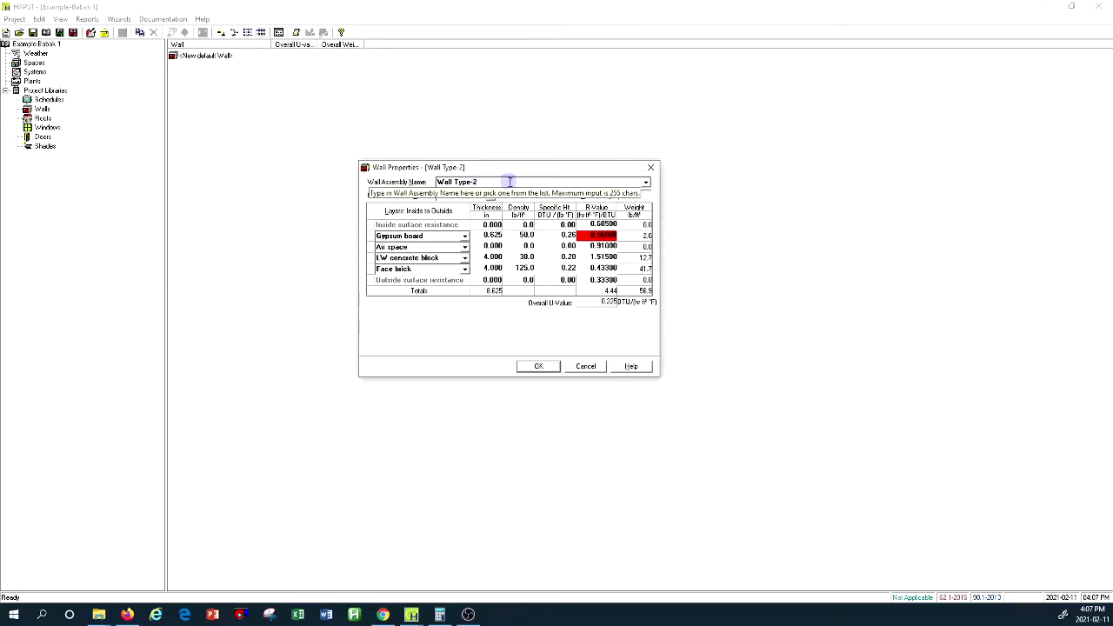
pyautogui.click(539, 366)
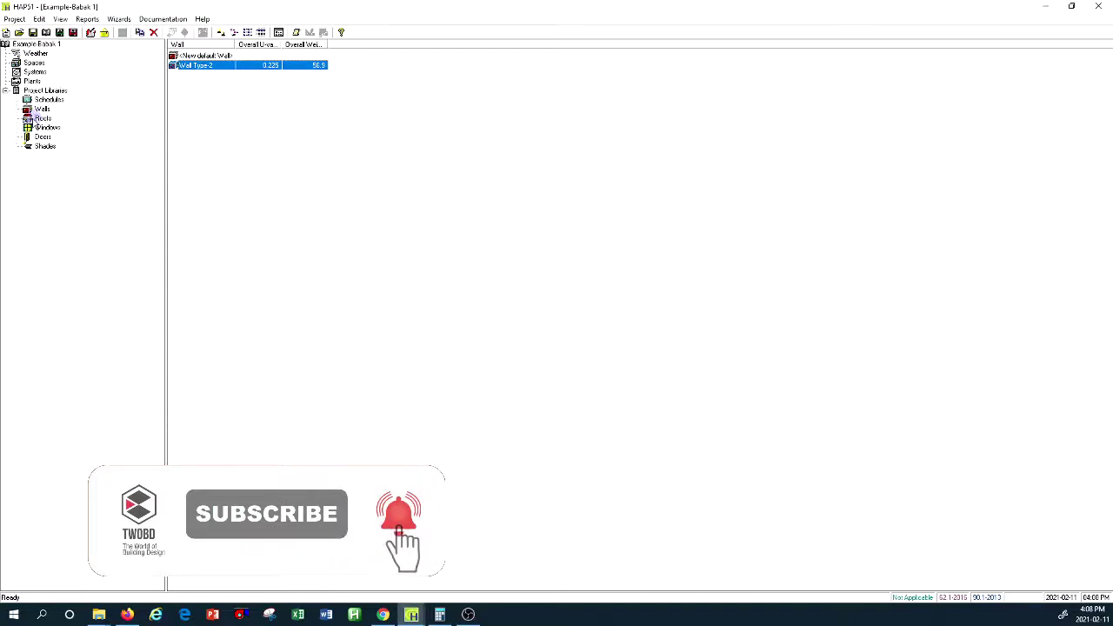
# - Check the roof library, and reopen Wall Type-2 from the wall library to examine its layers and thermal properties
pyautogui.click(41, 118)
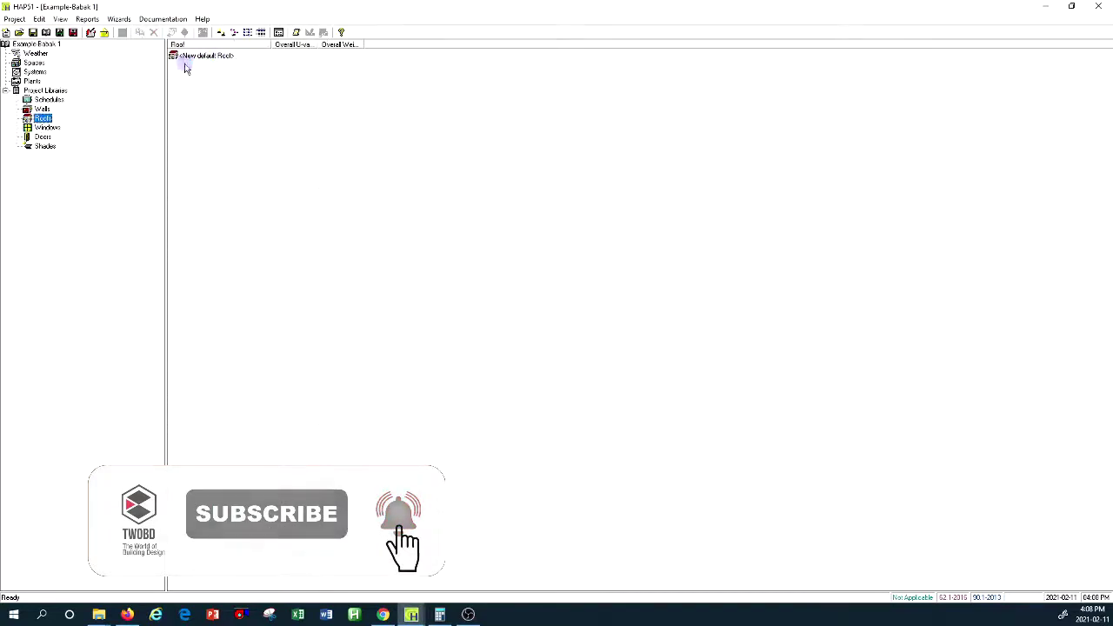
pyautogui.click(40, 109)
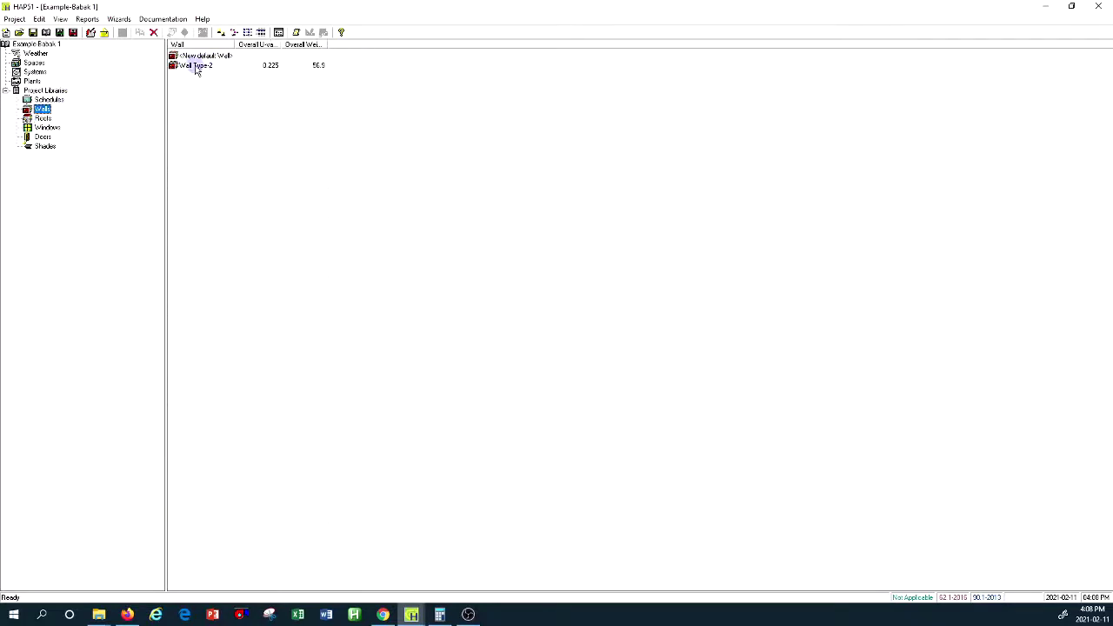
pyautogui.doubleClick(197, 68)
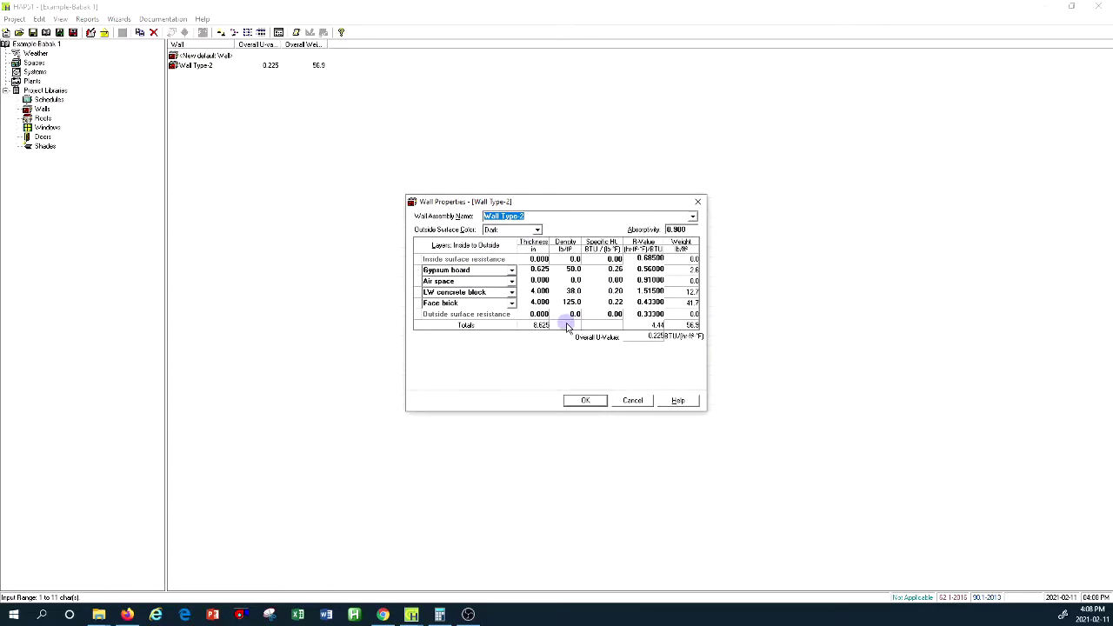
pyautogui.click(561, 246)
pyautogui.click(599, 273)
pyautogui.click(601, 280)
pyautogui.click(596, 399)
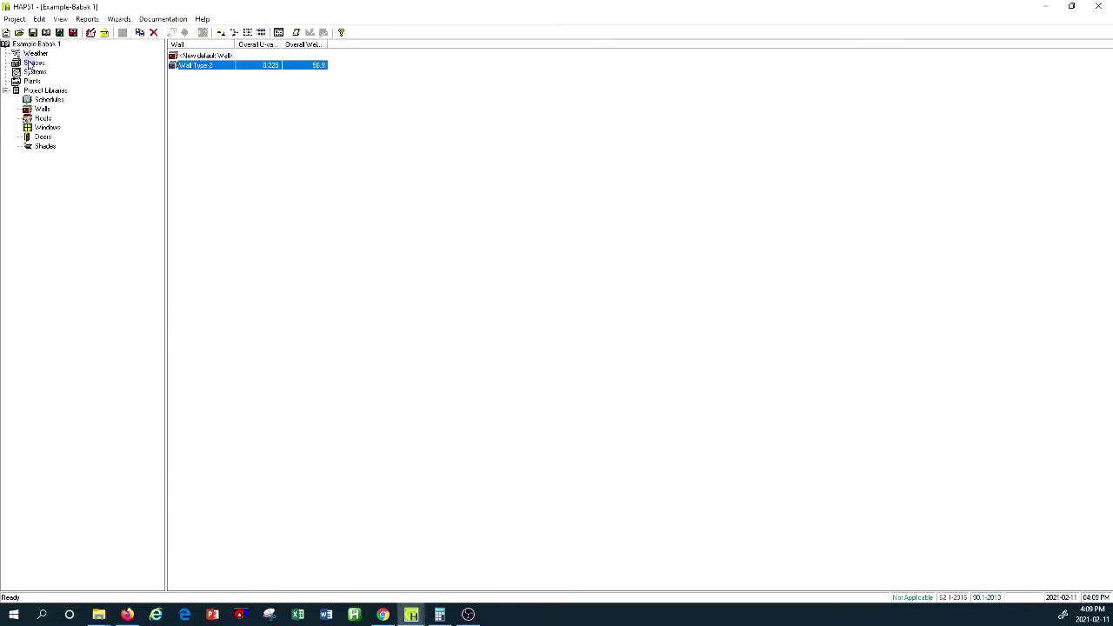
# - In the Default Space, set exposure 1 to N with a gross wall area of 1000 ft²
pyautogui.click(31, 63)
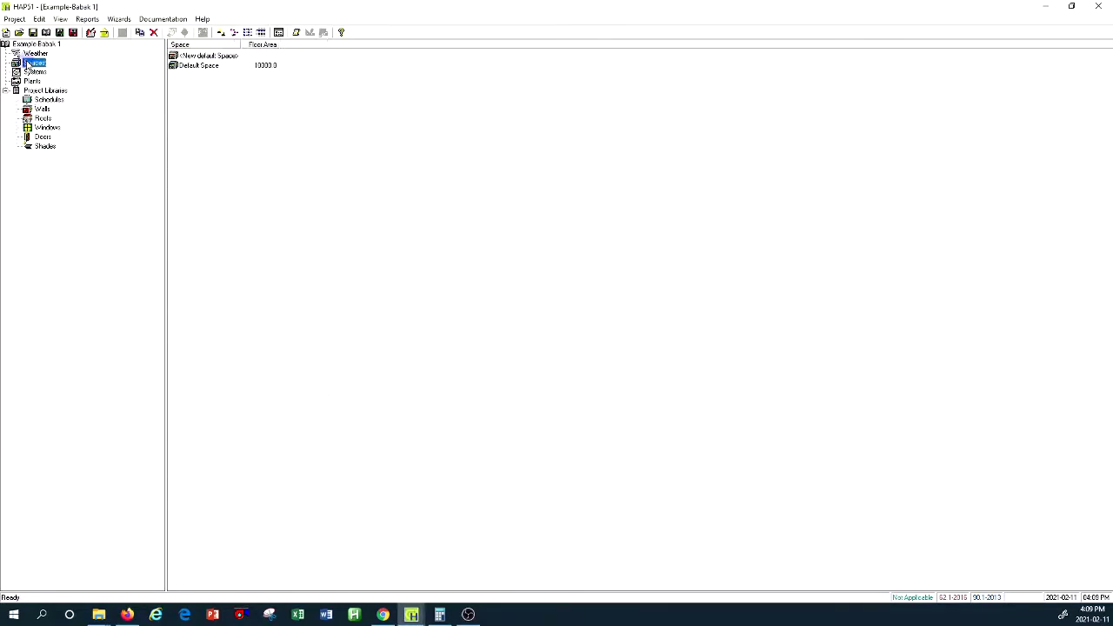
pyautogui.doubleClick(200, 67)
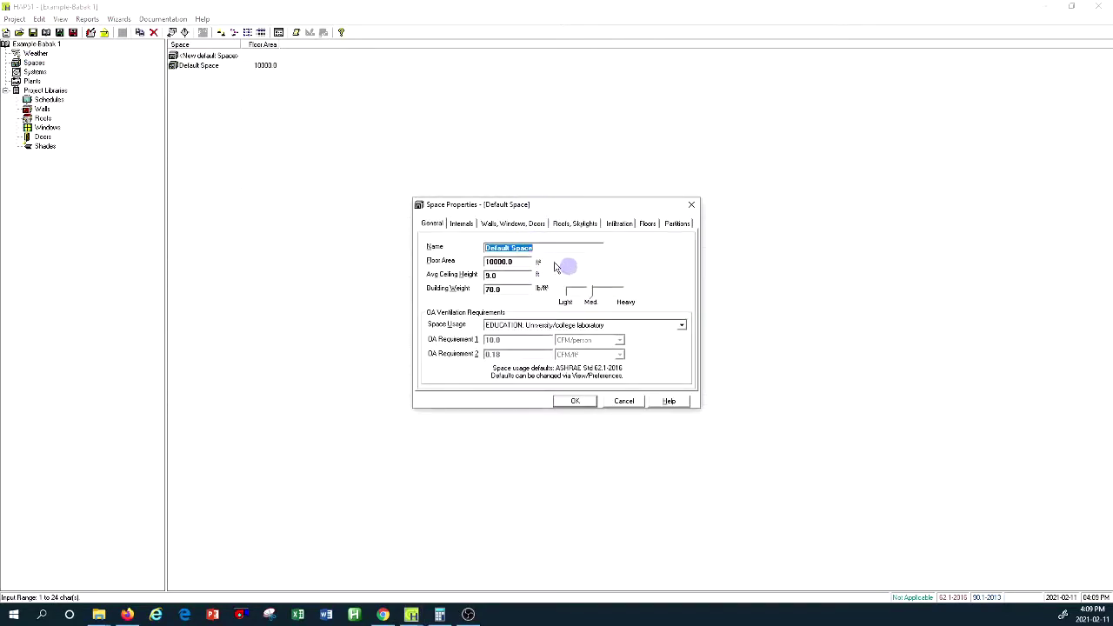
pyautogui.click(508, 223)
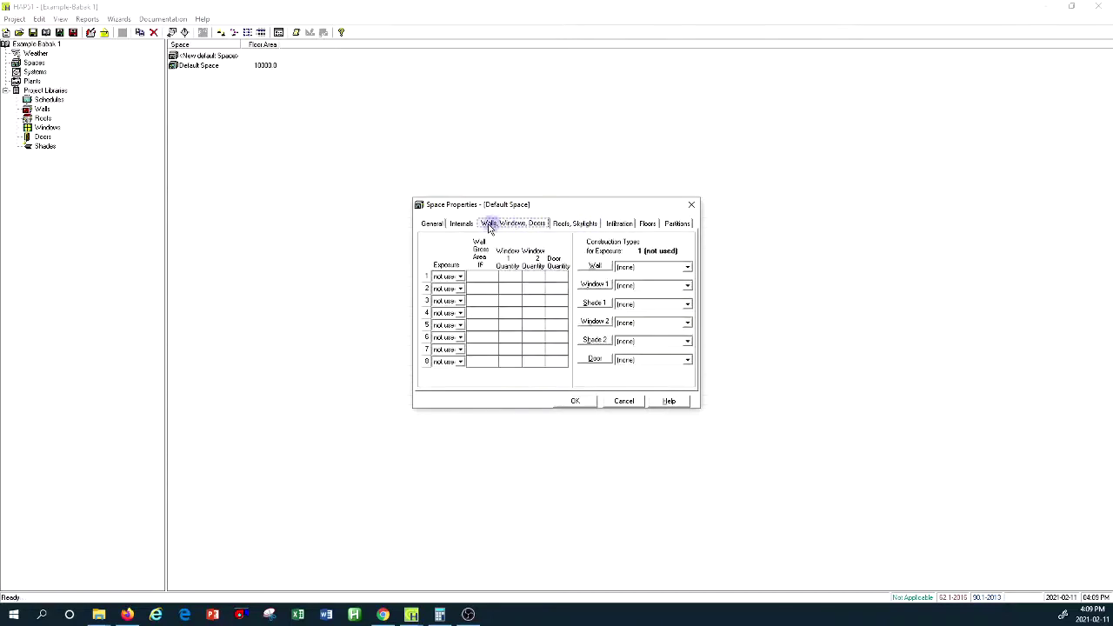
pyautogui.click(462, 276)
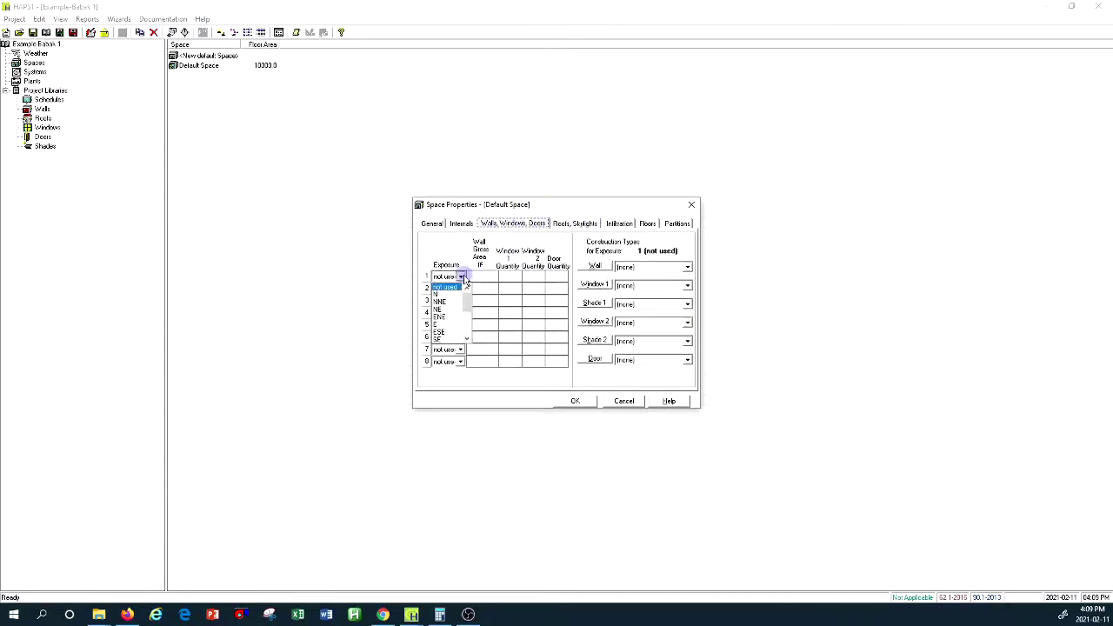
pyautogui.click(448, 295)
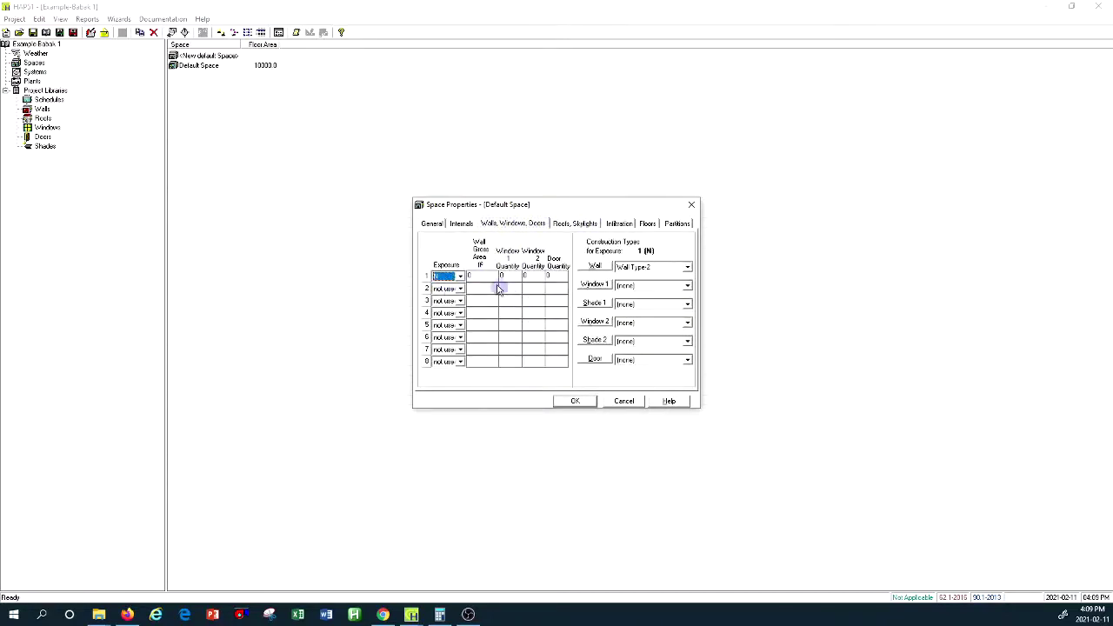
pyautogui.click(487, 277)
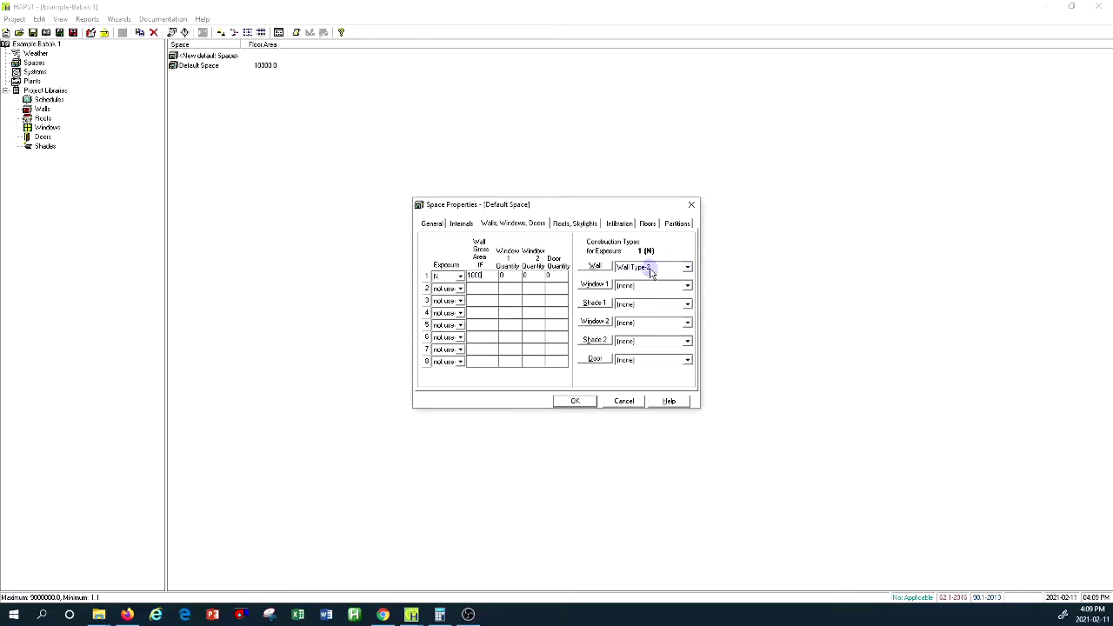
# - Examine the wall construction choices and assigned wall's properties for the north exposure, and close the space without keeping the changes
pyautogui.click(687, 268)
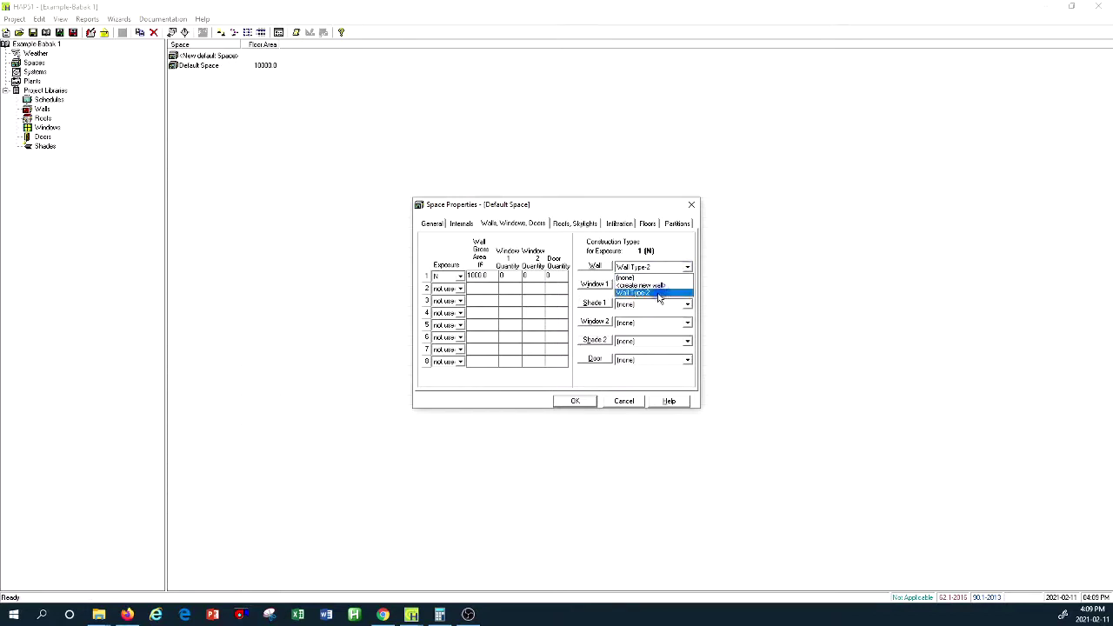
pyautogui.click(635, 311)
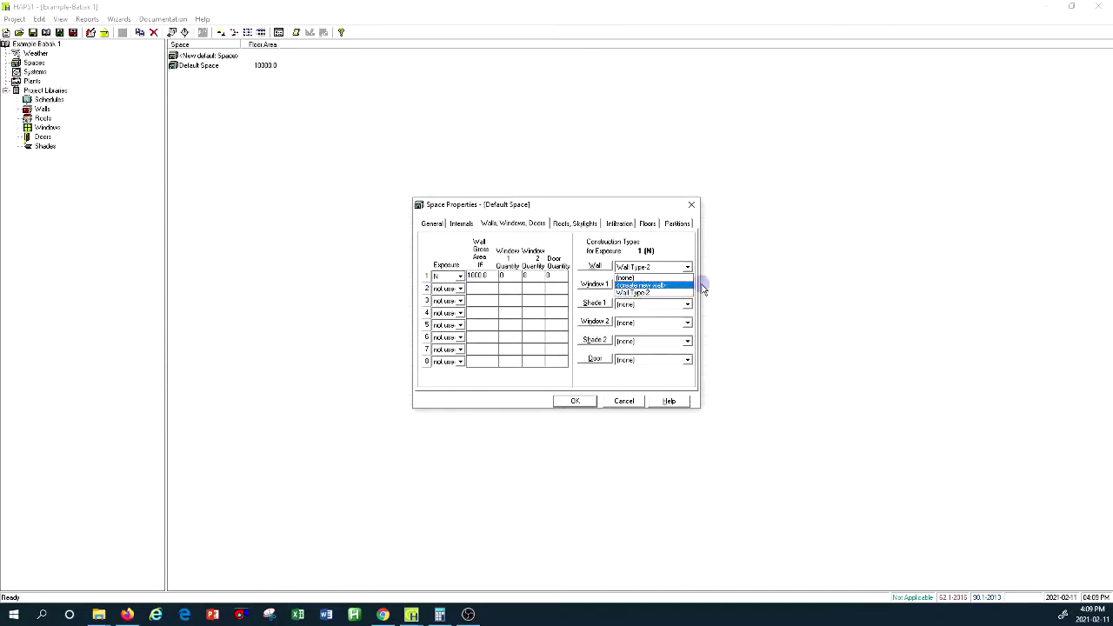
pyautogui.click(598, 269)
pyautogui.click(598, 267)
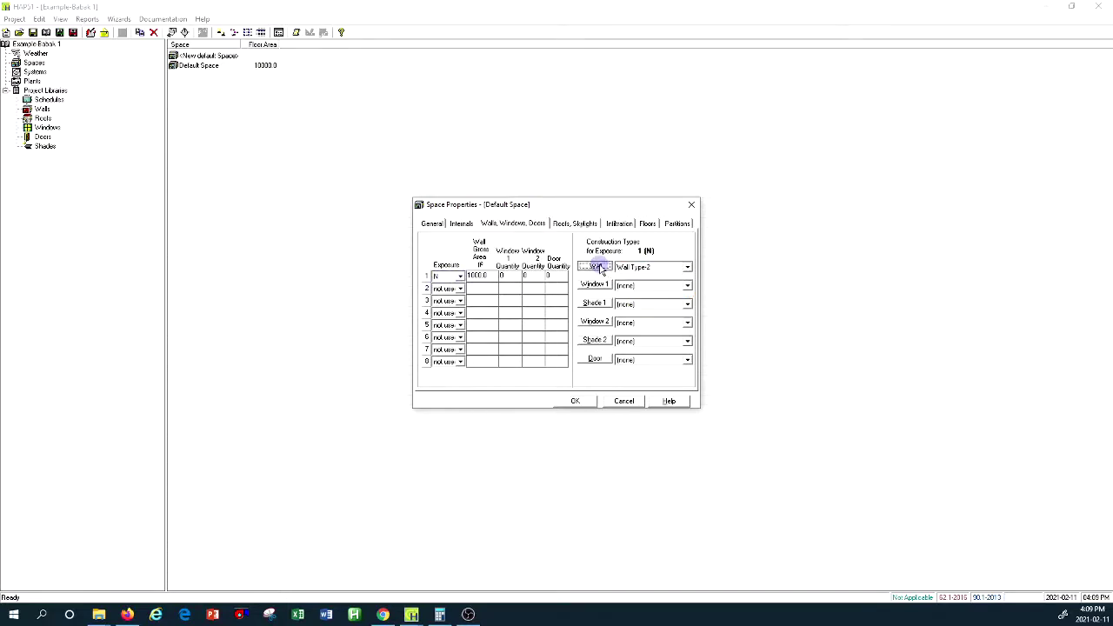
pyautogui.click(632, 401)
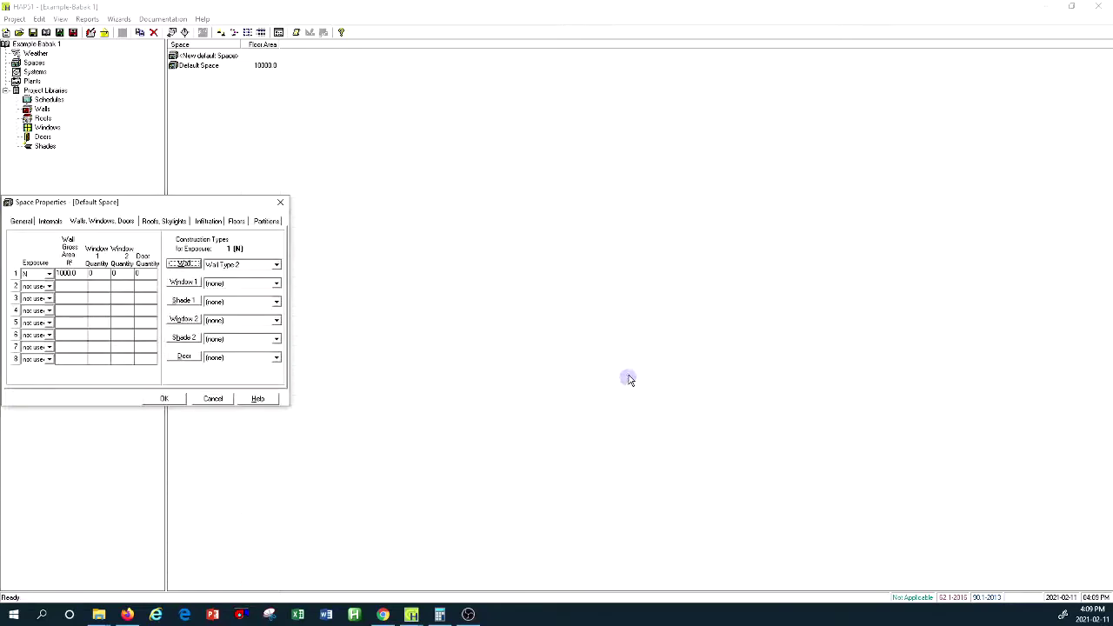
pyautogui.moveTo(204, 209); pyautogui.dragTo(524, 209)
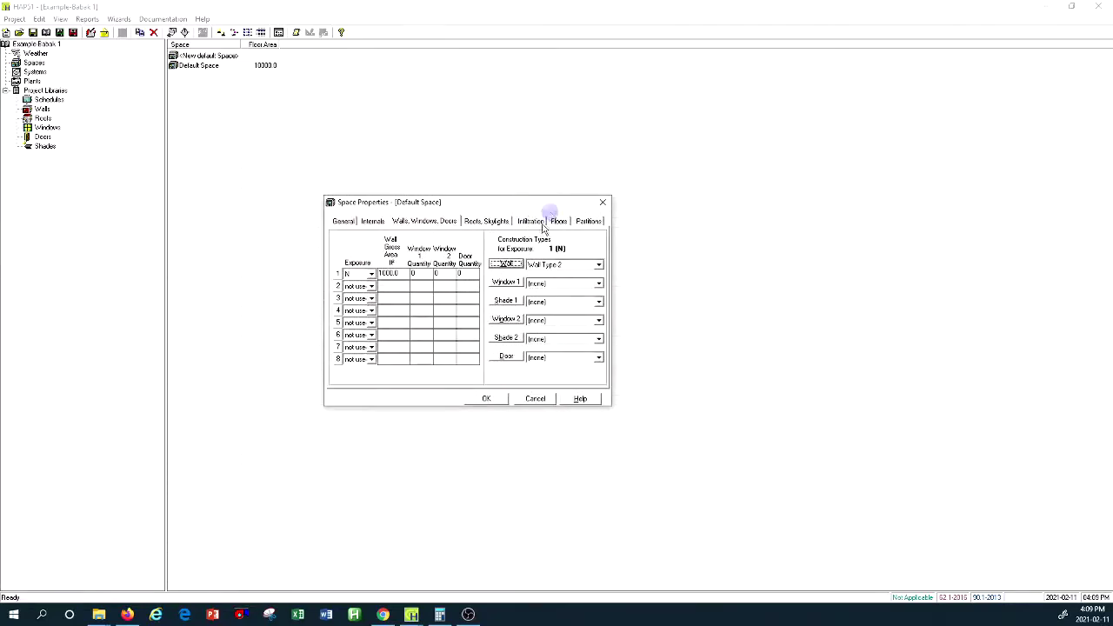
pyautogui.click(537, 398)
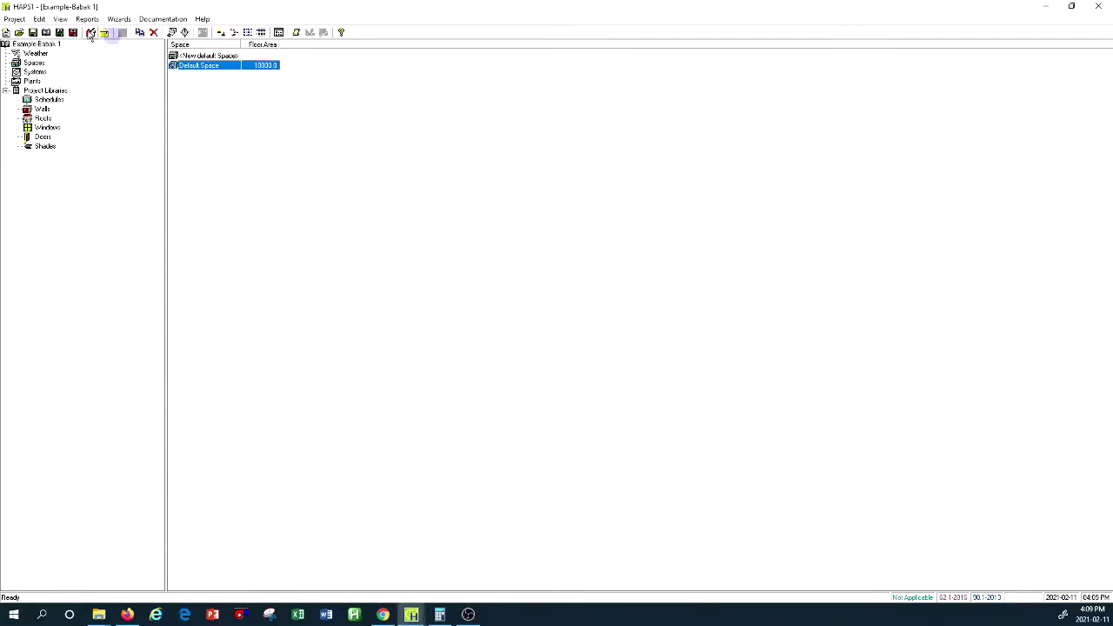
# - Reopen the Default Space, set exposure 1 to N, and assign Wall Type-2 as its wall construction
pyautogui.click(36, 63)
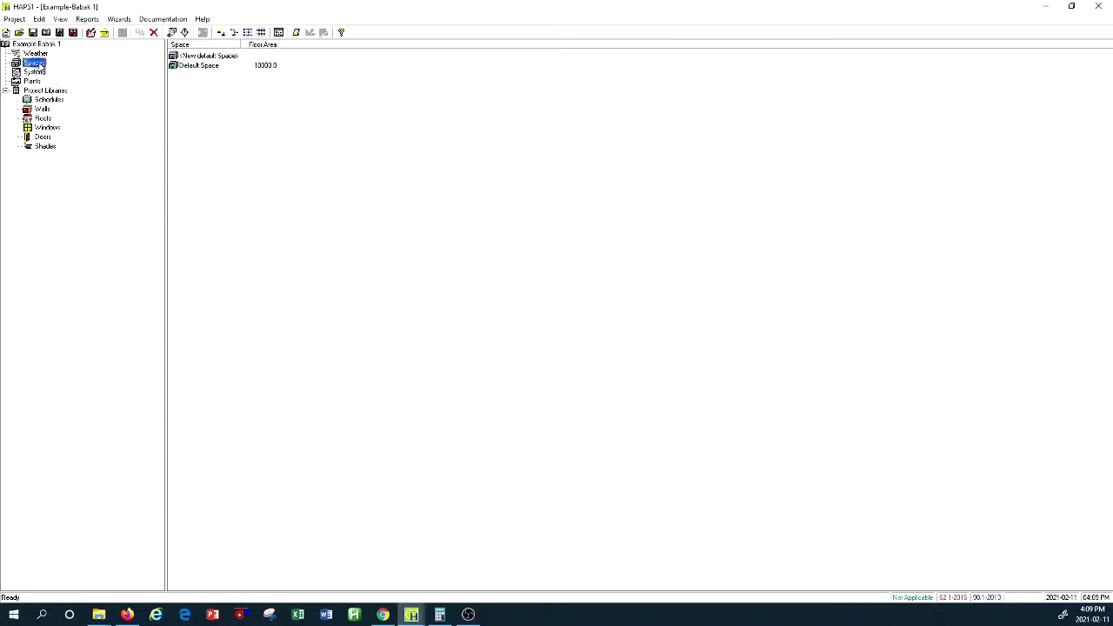
pyautogui.doubleClick(208, 66)
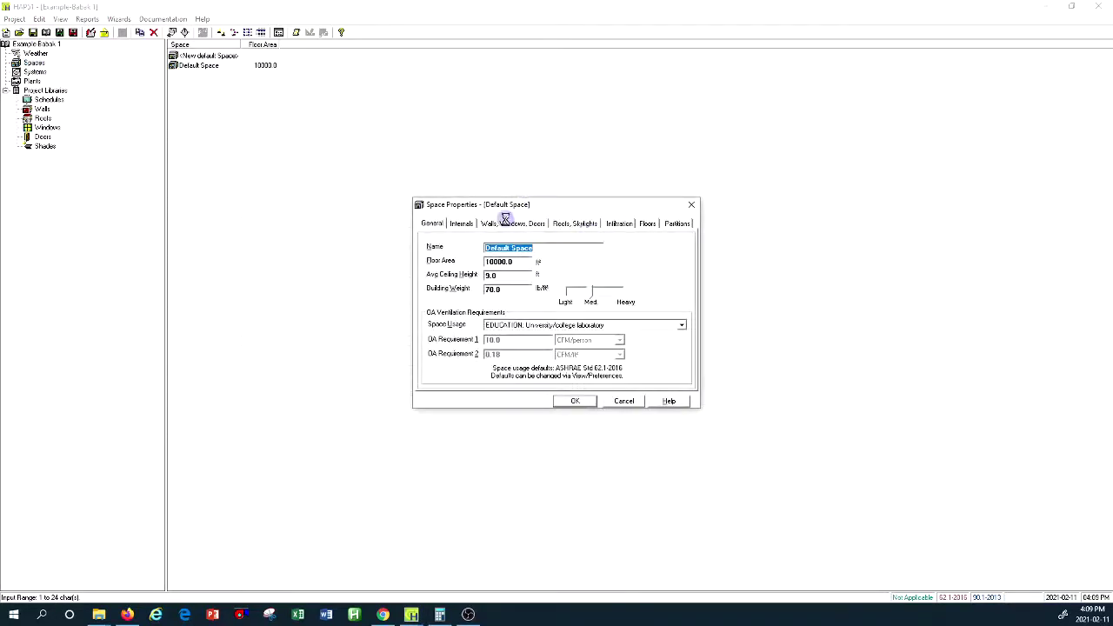
pyautogui.click(537, 223)
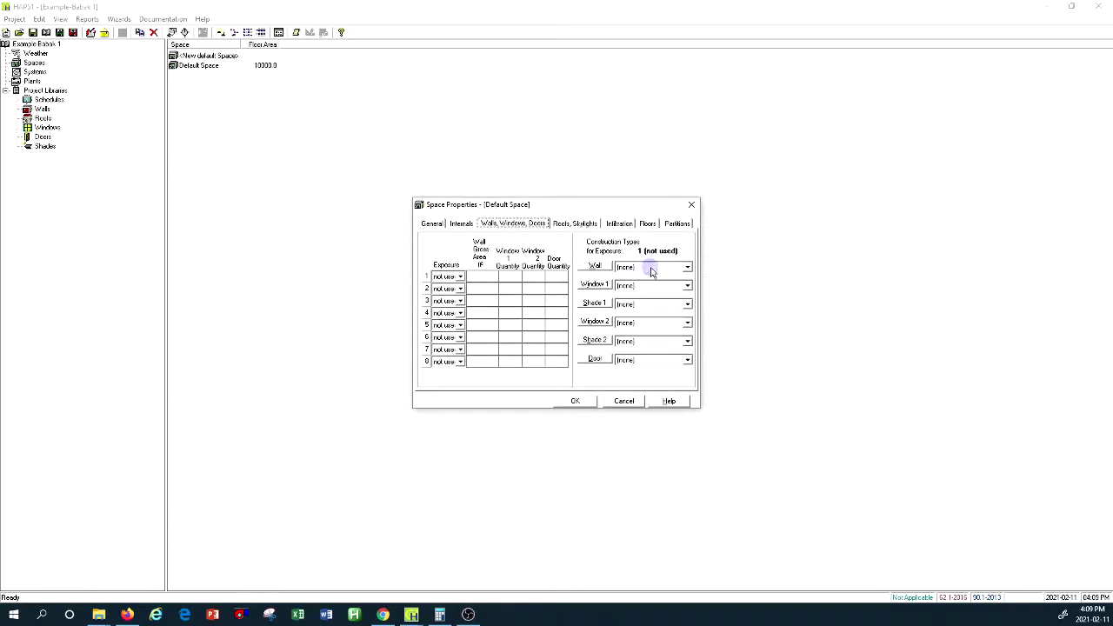
pyautogui.click(459, 276)
pyautogui.scroll(1, 448, 292)
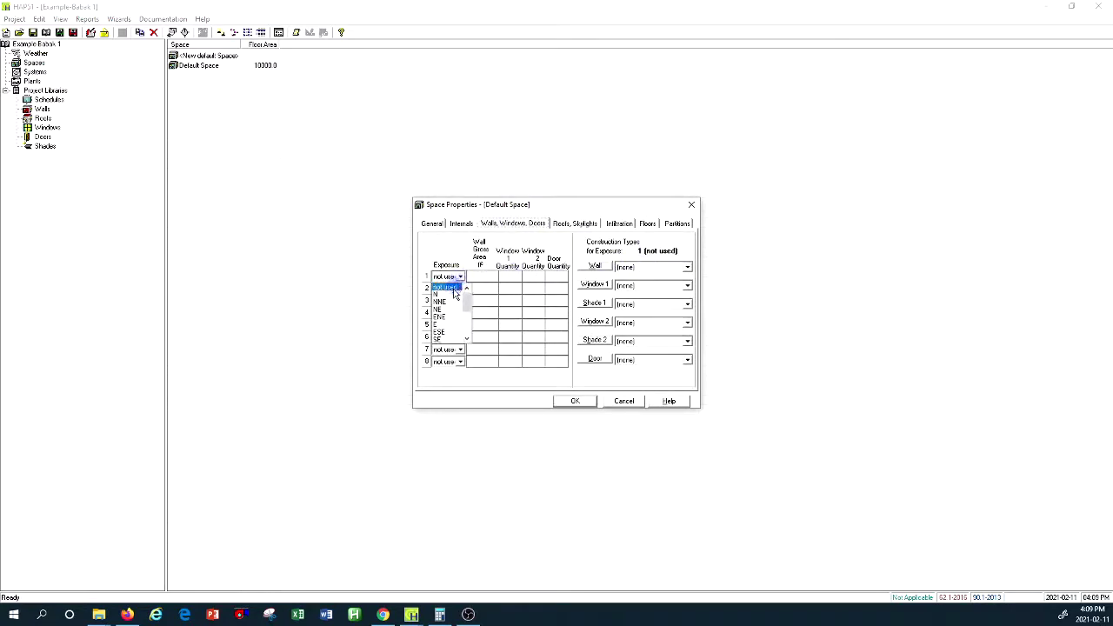
pyautogui.click(443, 284)
pyautogui.click(687, 272)
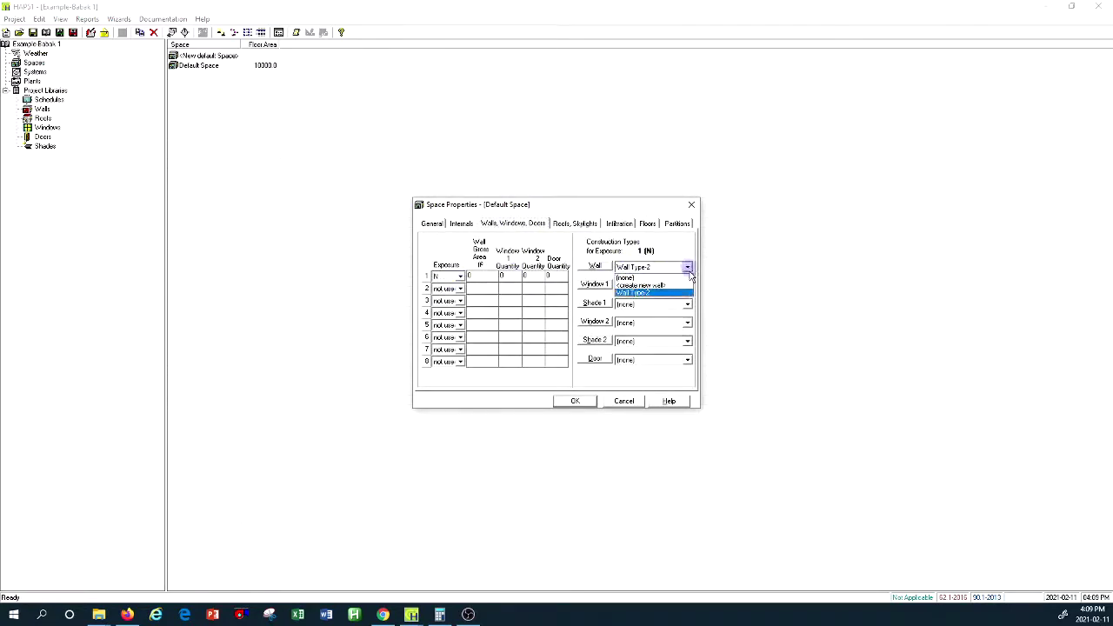
pyautogui.click(651, 287)
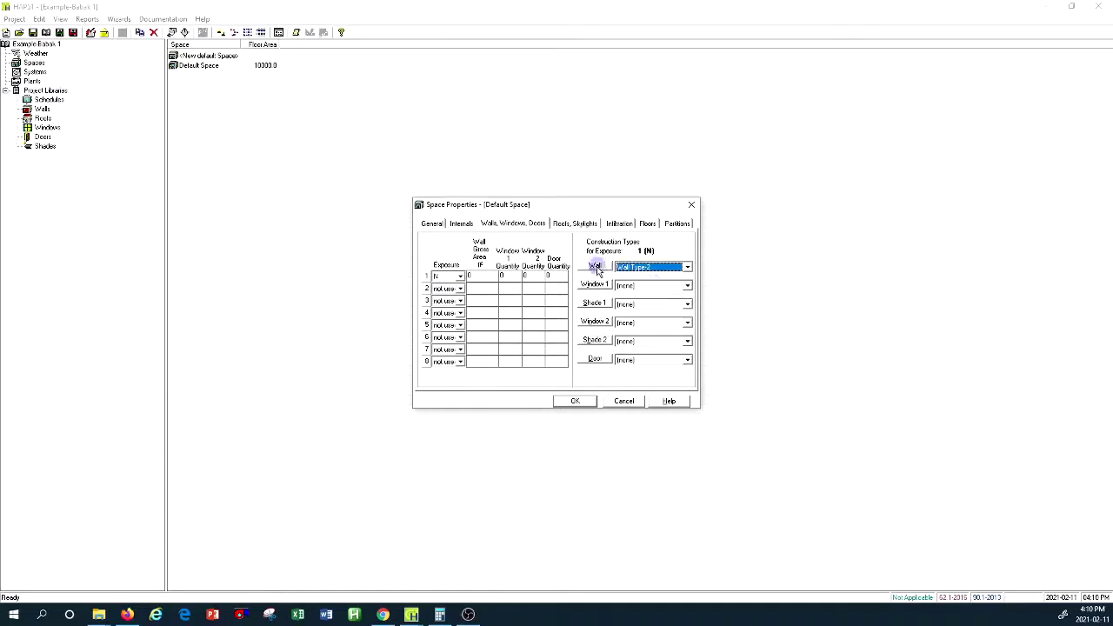